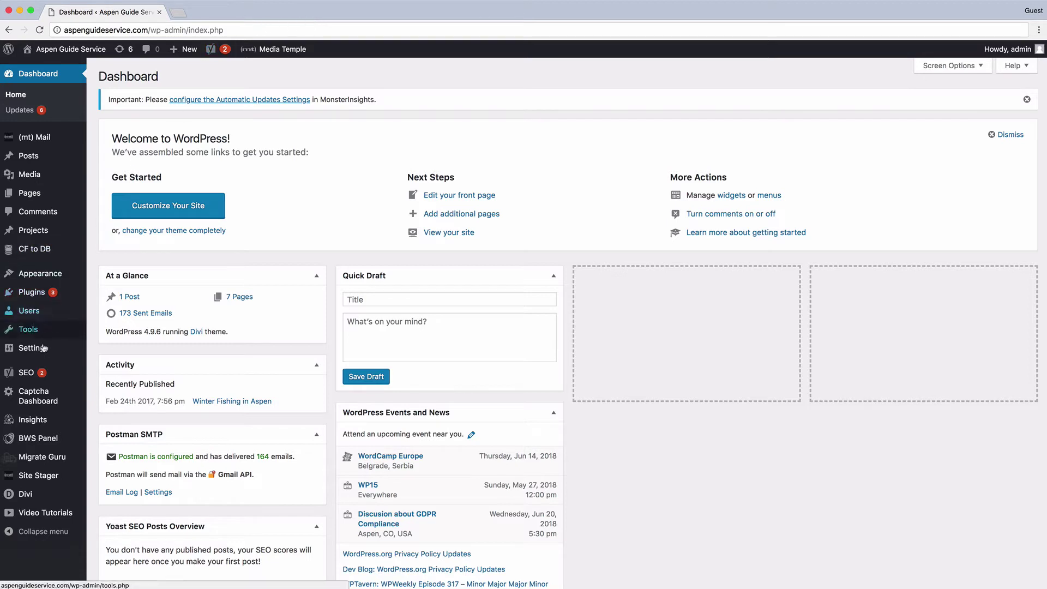
- Open the XML sitemap index that Yoast SEO generates, using the XML sitemaps help in its general feature settings
{"action": "mouse_move", "coordinate": [30, 376]}
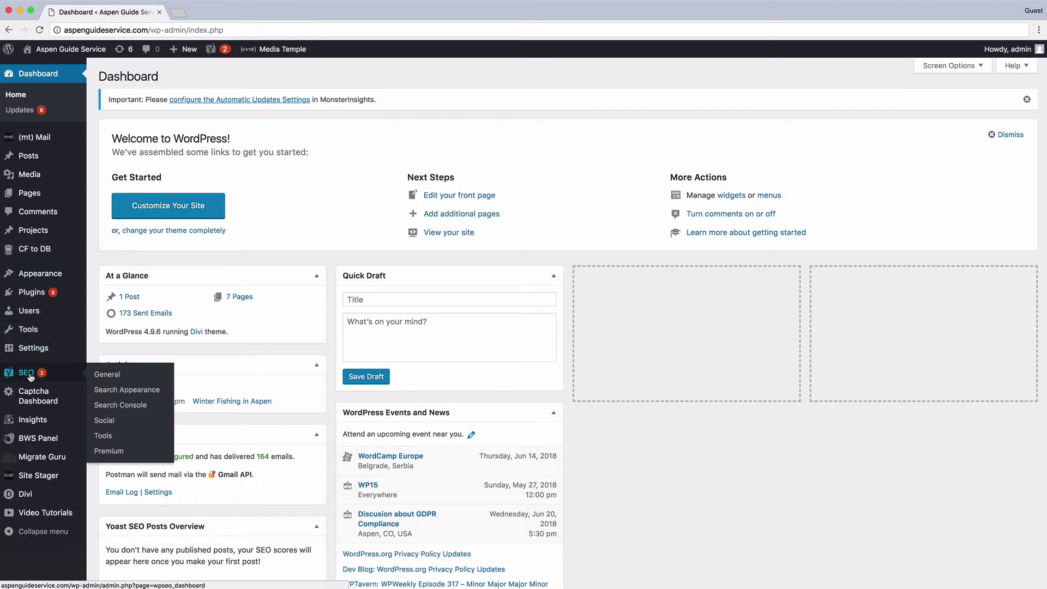
{"action": "left_click", "coordinate": [106, 375]}
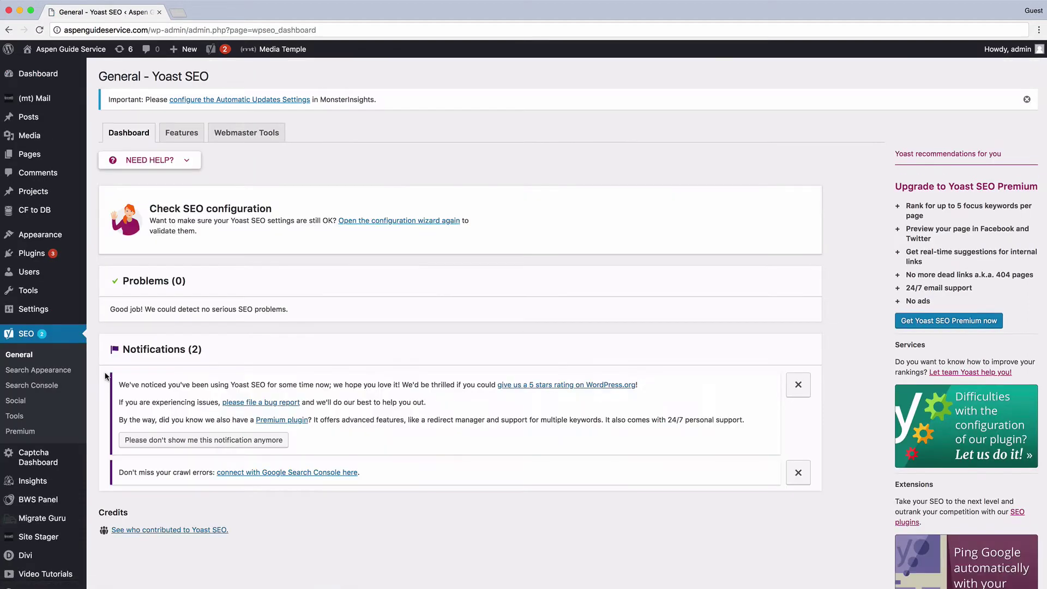
{"action": "left_click", "coordinate": [188, 138]}
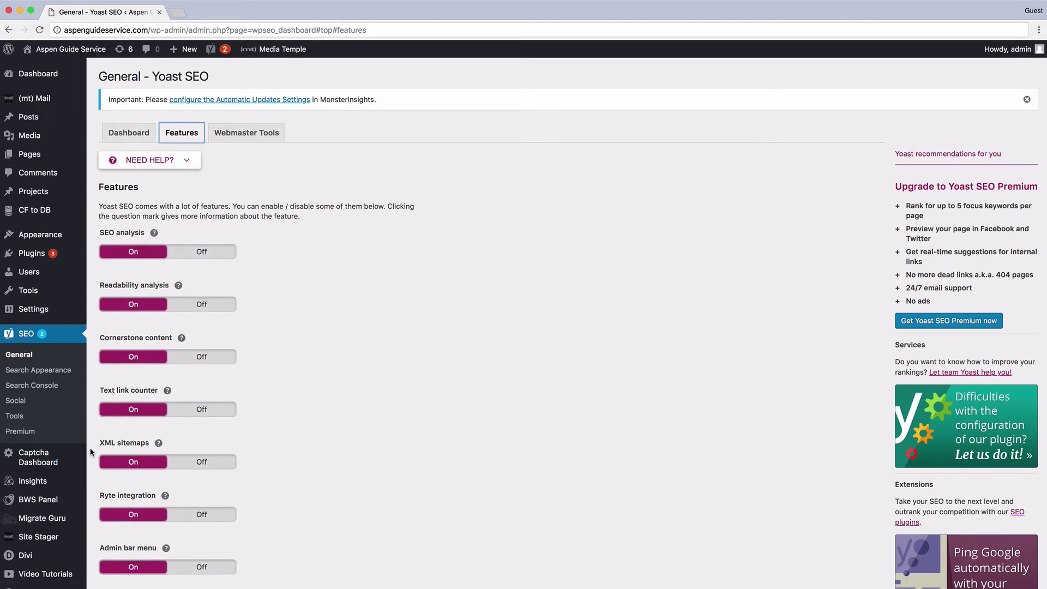
{"action": "left_click", "coordinate": [158, 443]}
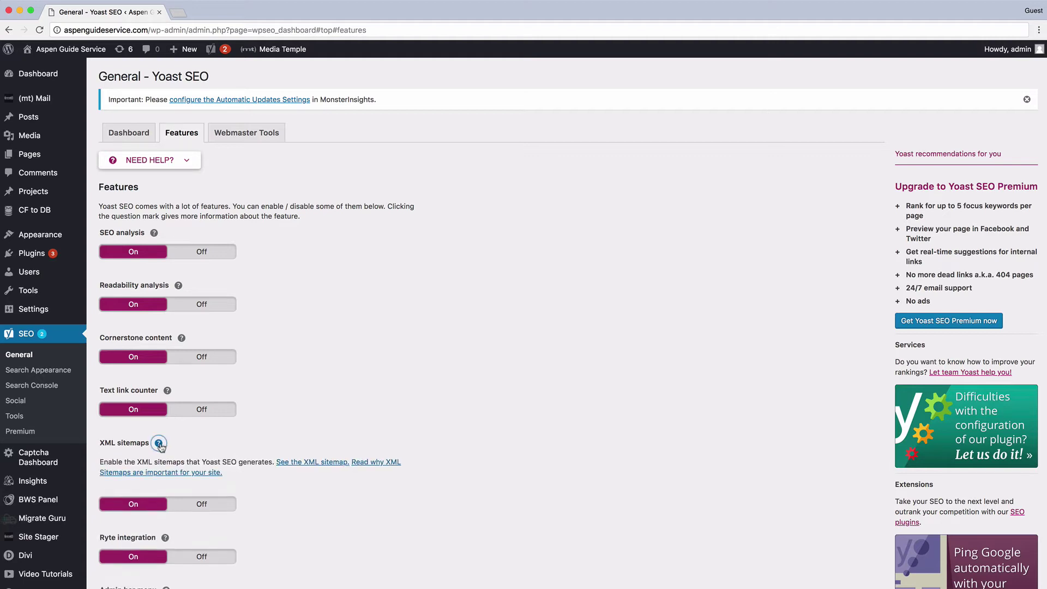
{"action": "left_click", "coordinate": [314, 464]}
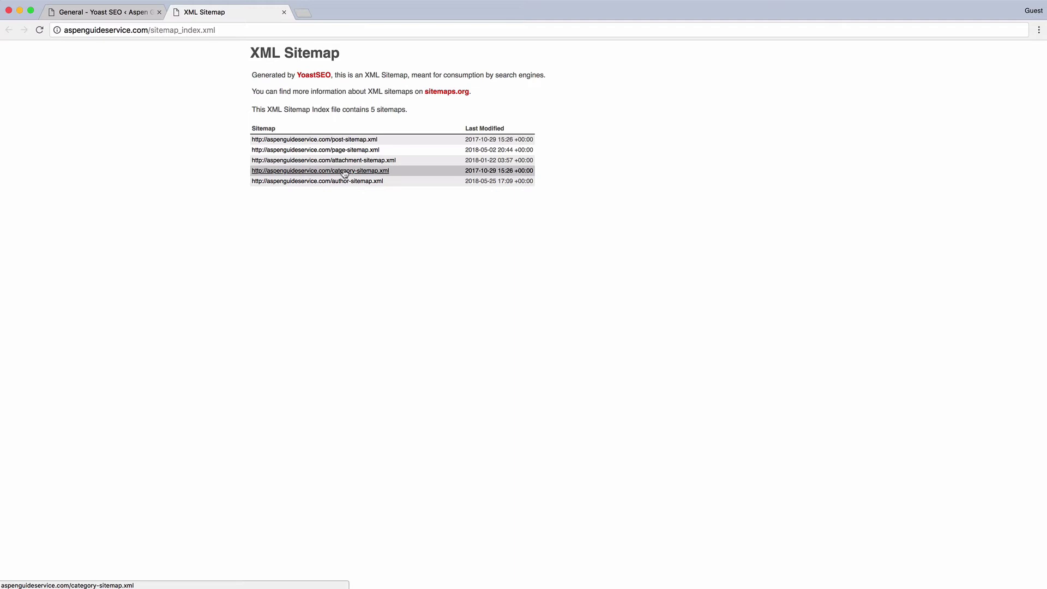
- Inspect the category sitemap and its fly-fishing archive page, and return to the sitemap index
{"action": "left_click", "coordinate": [345, 171]}
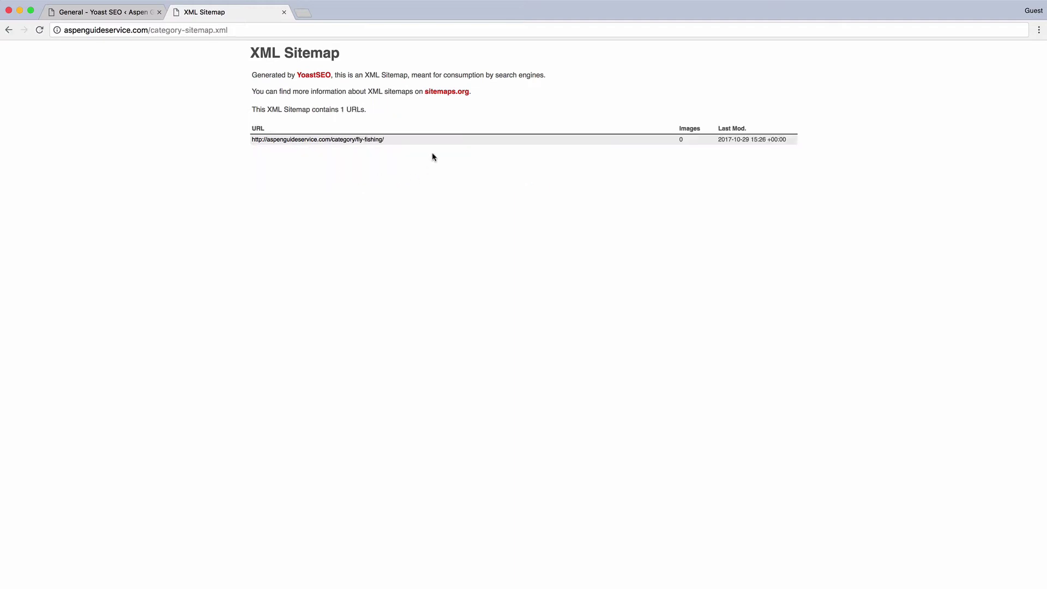
{"action": "left_click", "coordinate": [375, 141]}
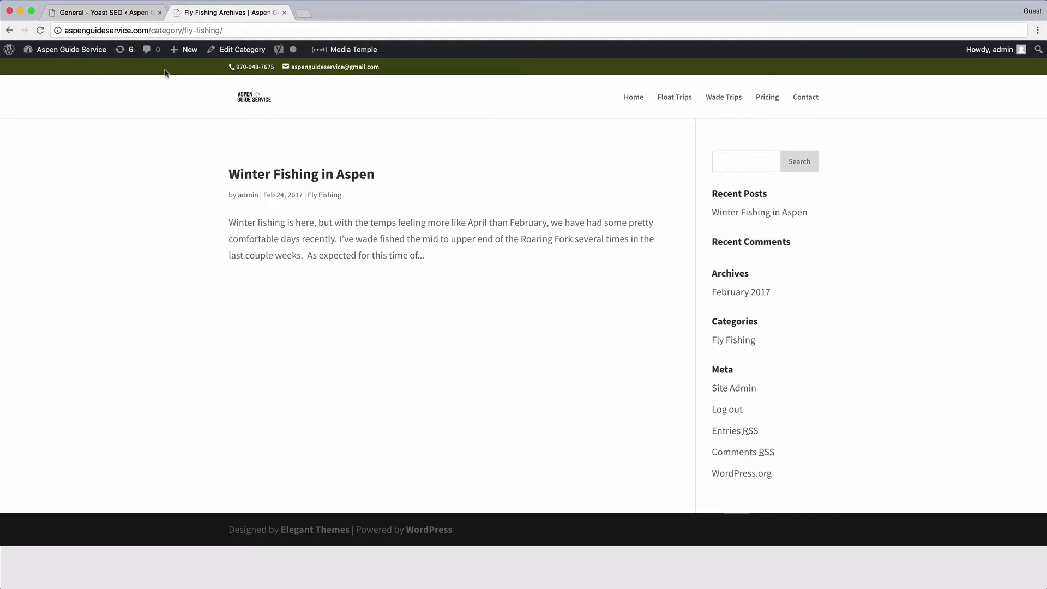
{"action": "left_click", "coordinate": [10, 30]}
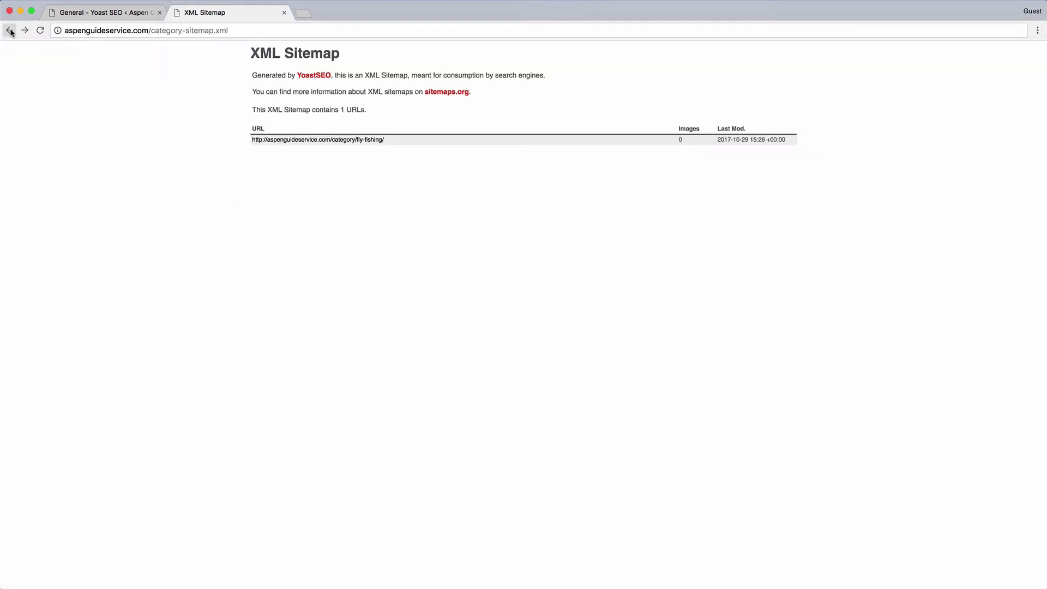
{"action": "left_click", "coordinate": [10, 30]}
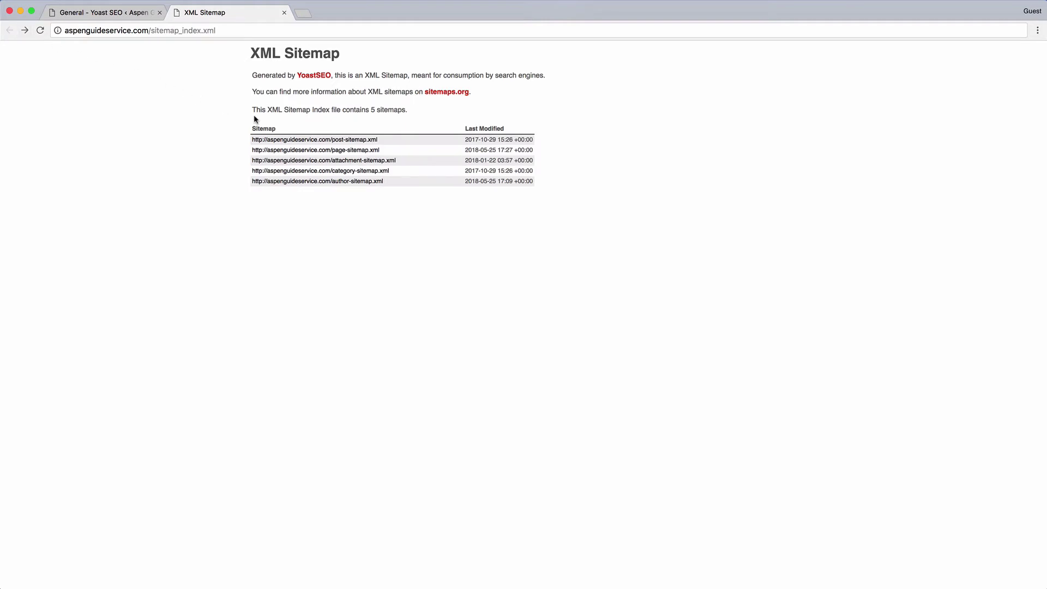
- Inspect the attachment sitemap and its ags3 and fish7-2 pages, and return to the sitemap index
{"action": "left_click", "coordinate": [333, 161]}
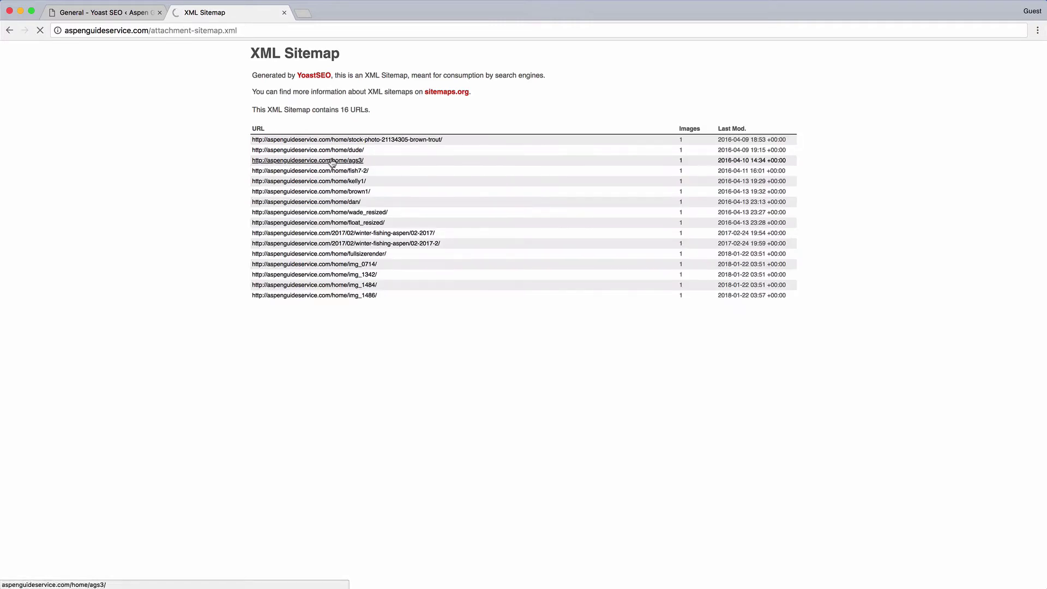
{"action": "left_click", "coordinate": [331, 160]}
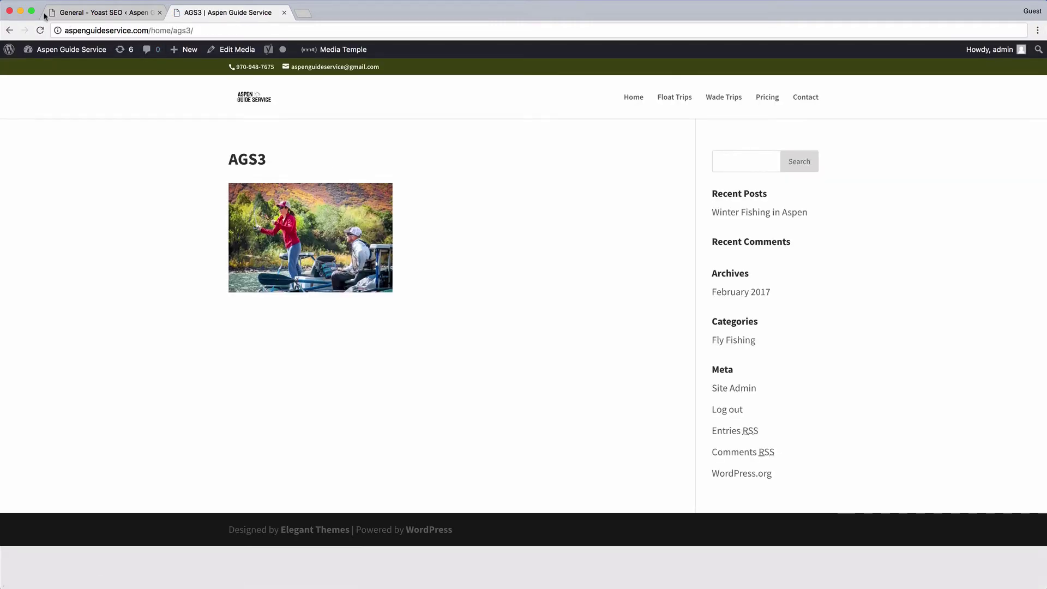
{"action": "left_click", "coordinate": [10, 30]}
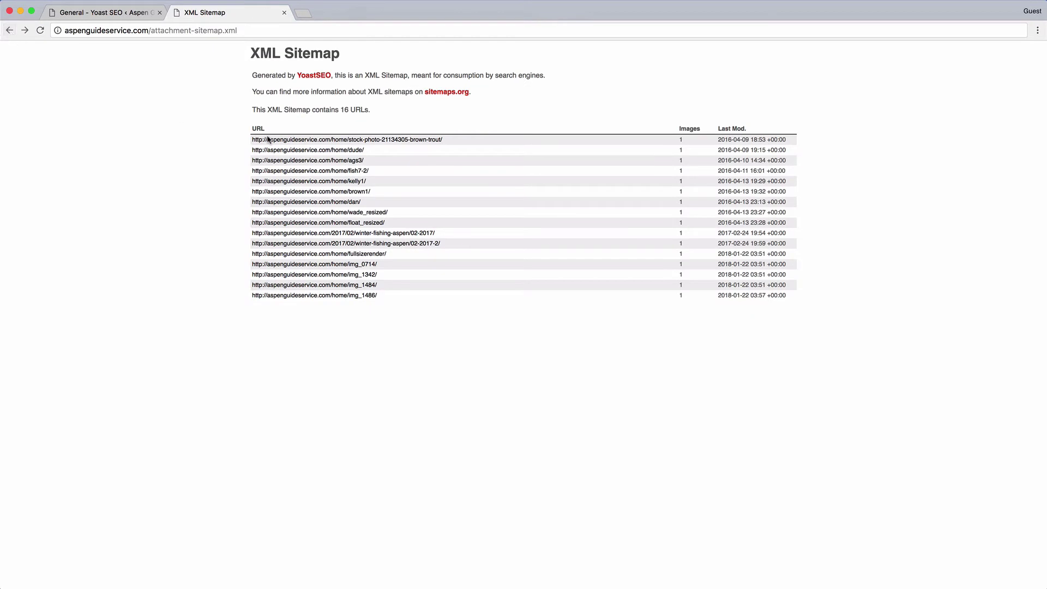
{"action": "left_click", "coordinate": [357, 171]}
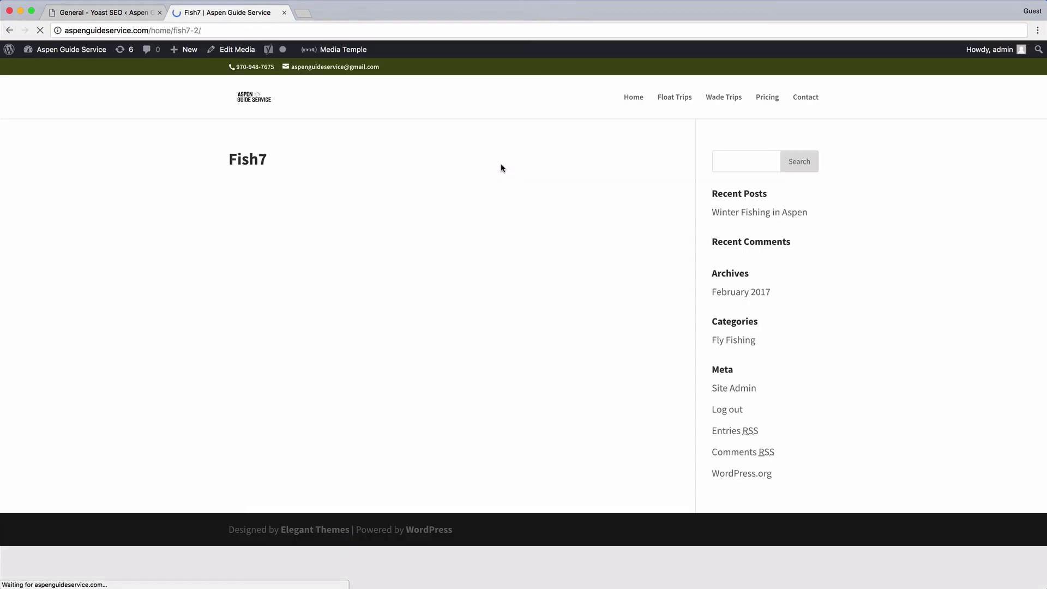
{"action": "left_click", "coordinate": [8, 31]}
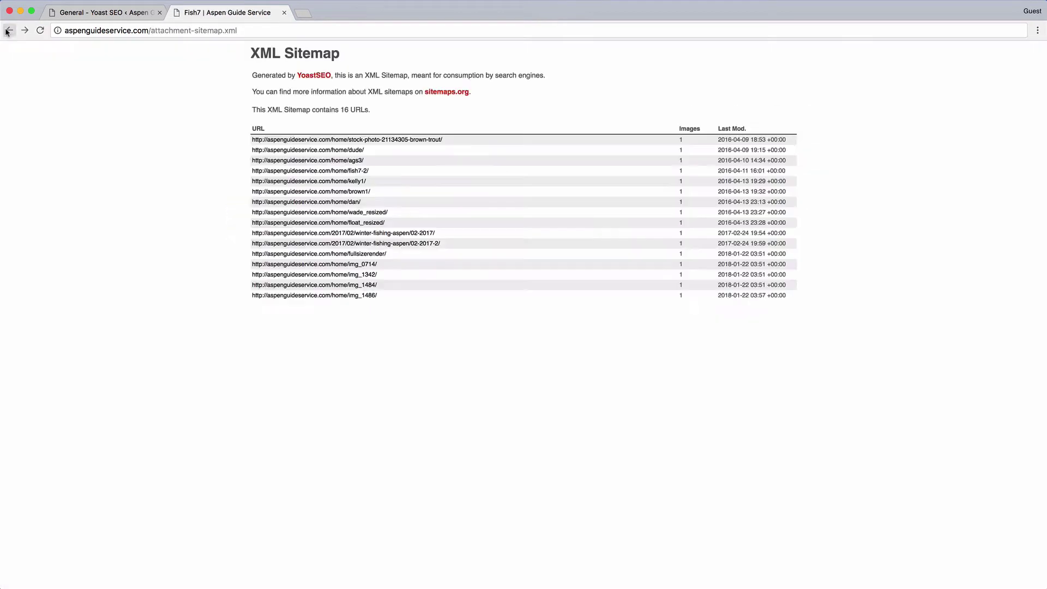
{"action": "left_click", "coordinate": [8, 31]}
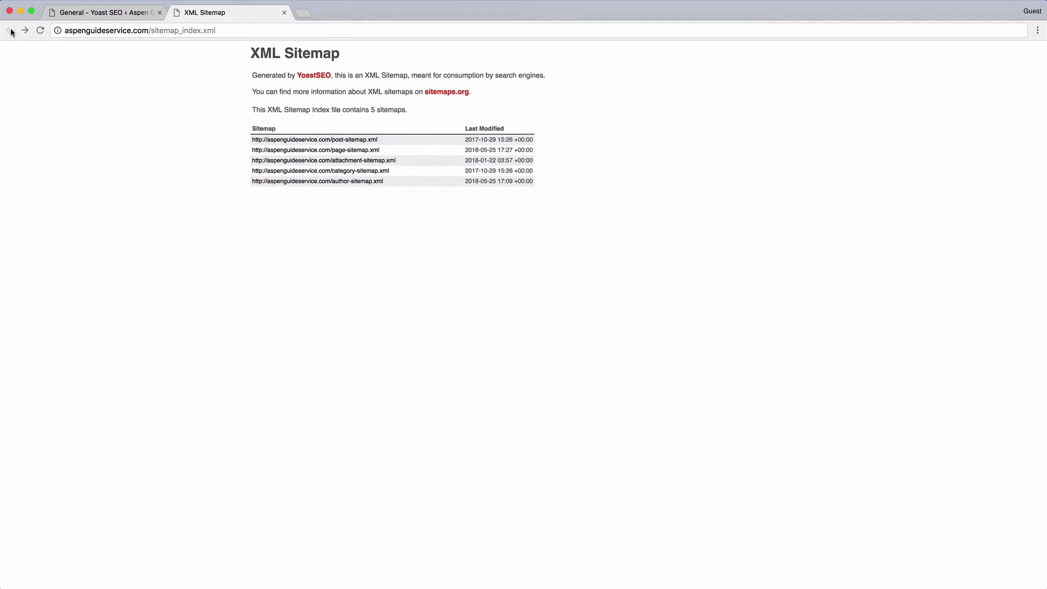
- In Yoast SEO's Search Appearance settings for taxonomies, set showing Categories in search results to No and save the changes
{"action": "left_click", "coordinate": [112, 13]}
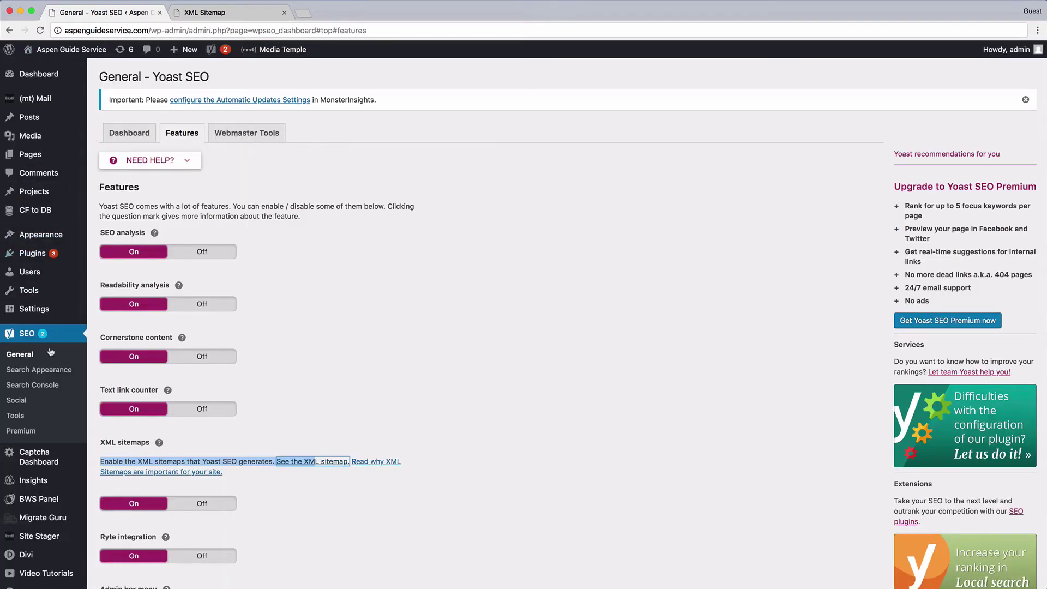
{"action": "left_click", "coordinate": [49, 371]}
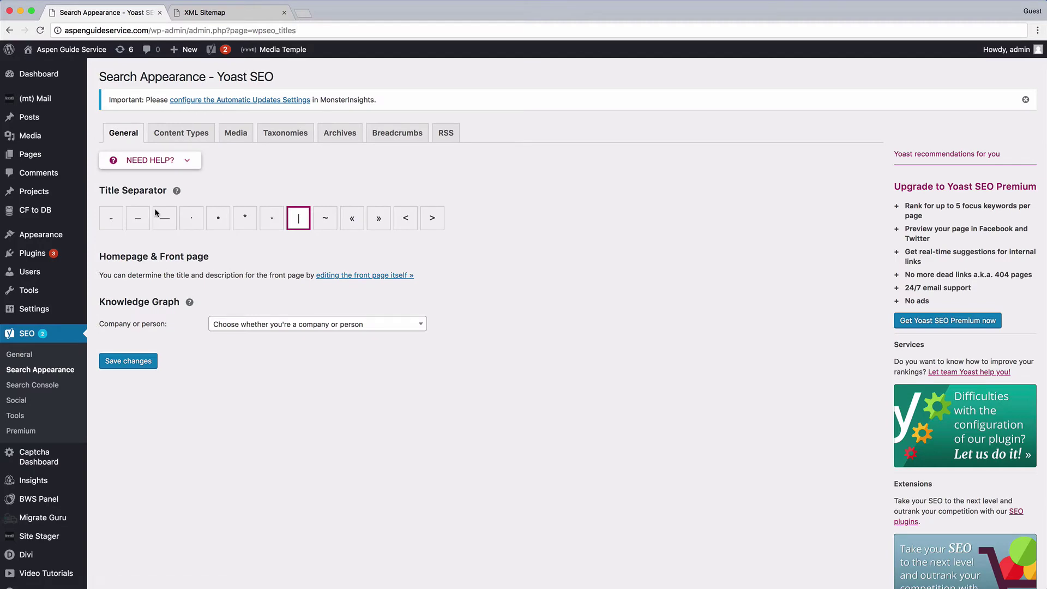
{"action": "left_click", "coordinate": [188, 127]}
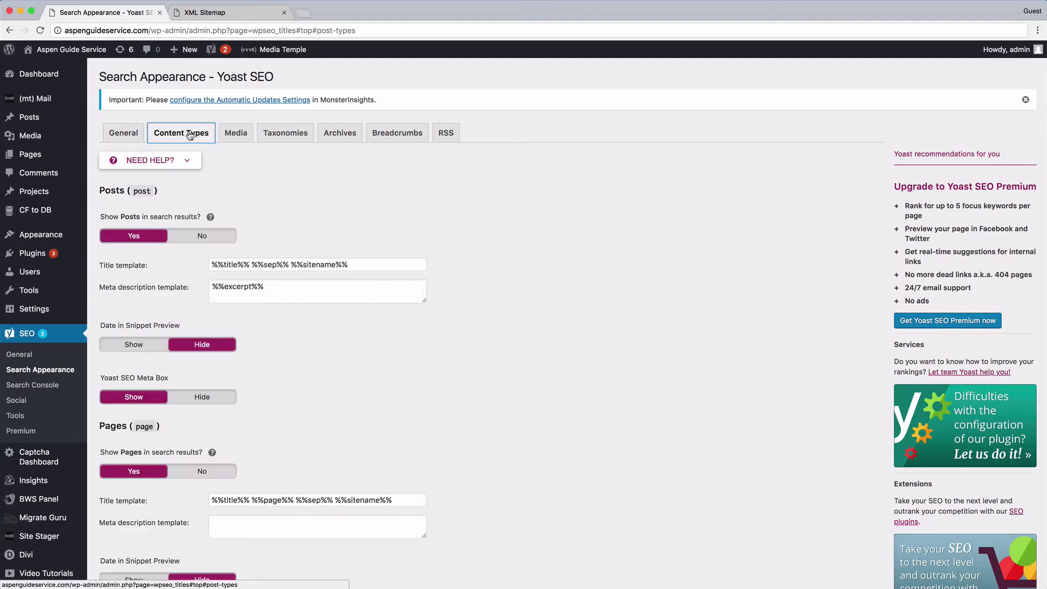
{"action": "left_click", "coordinate": [240, 134]}
{"action": "left_click", "coordinate": [285, 133]}
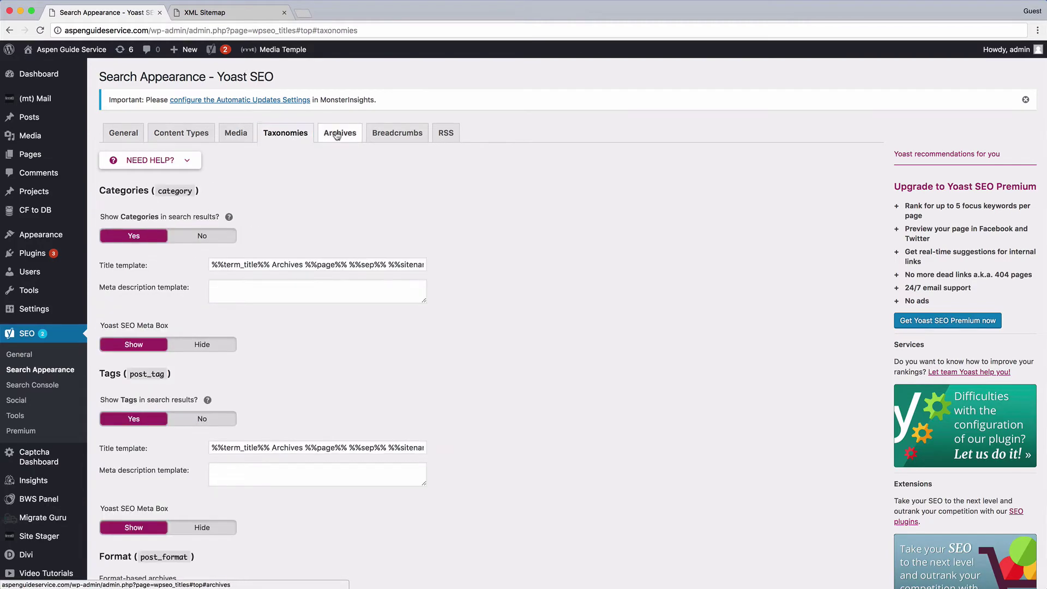
{"action": "left_click", "coordinate": [338, 134]}
{"action": "left_click", "coordinate": [282, 134]}
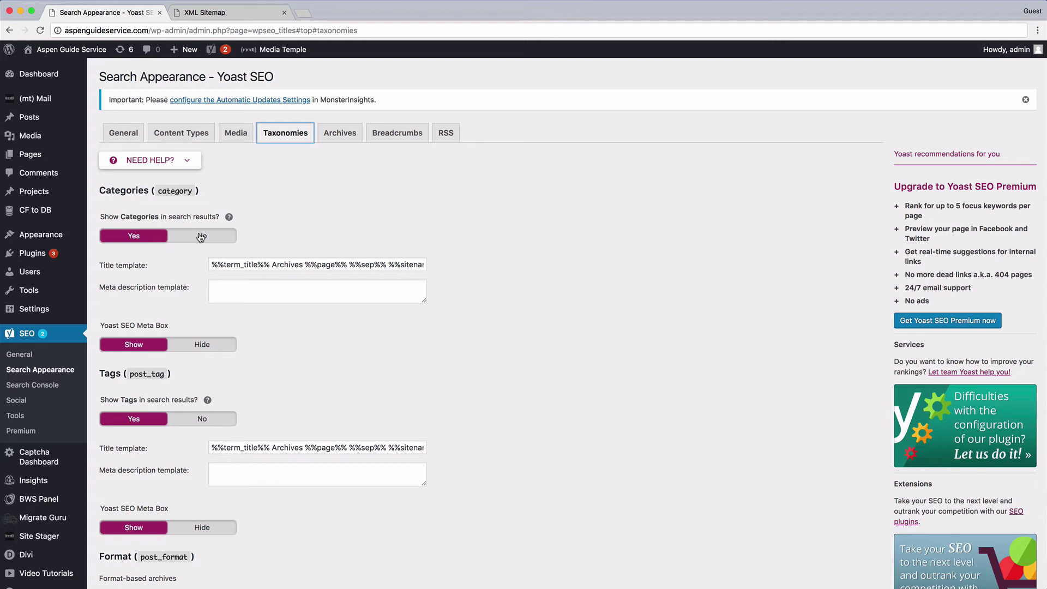
{"action": "left_click", "coordinate": [202, 236]}
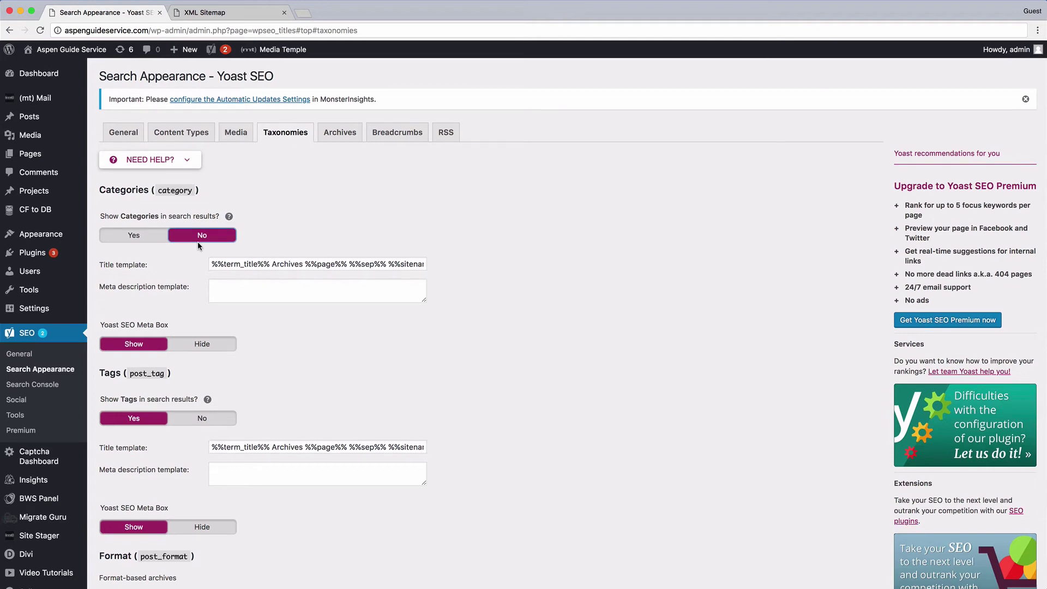
{"action": "scroll", "coordinate": [197, 241], "scroll_direction": "down", "scroll_amount": 15}
{"action": "left_click", "coordinate": [133, 537]}
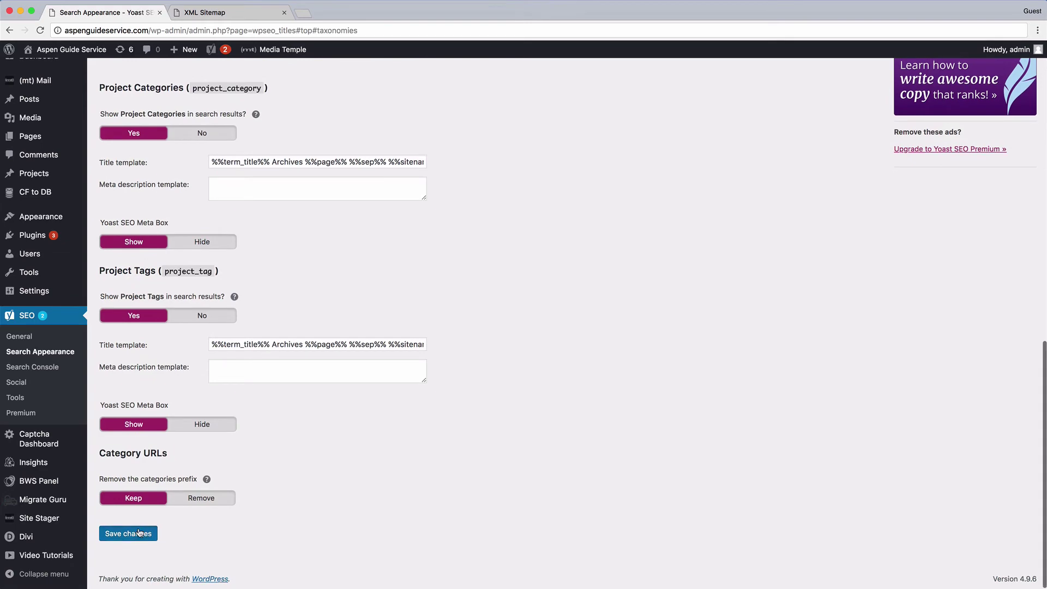
- Reload the XML sitemap index, inspect the post sitemap and its winter-fishing-aspen post, and return to the index
{"action": "left_click", "coordinate": [237, 15]}
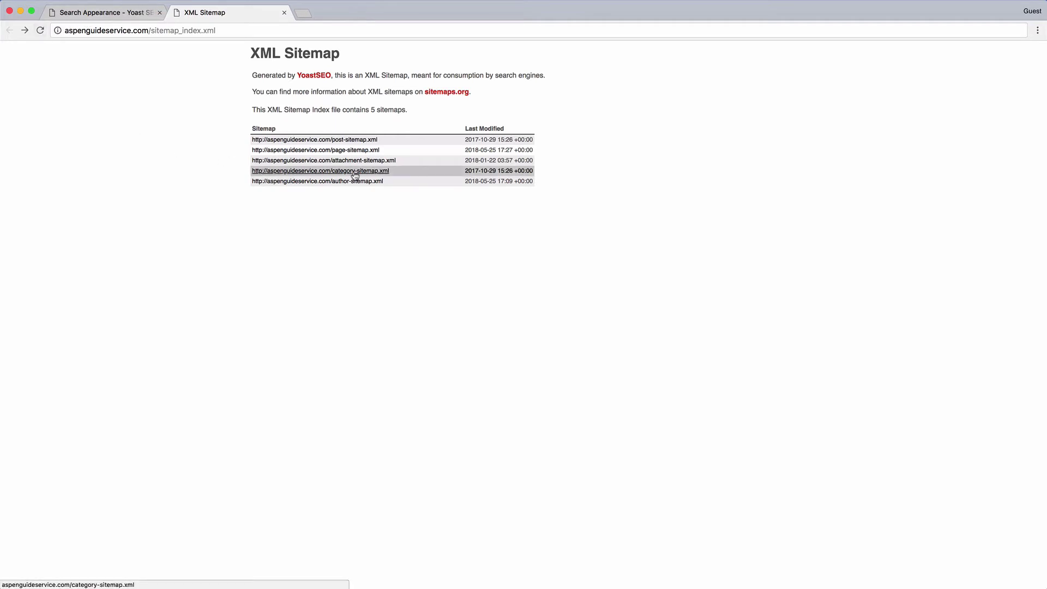
{"action": "left_click", "coordinate": [39, 31]}
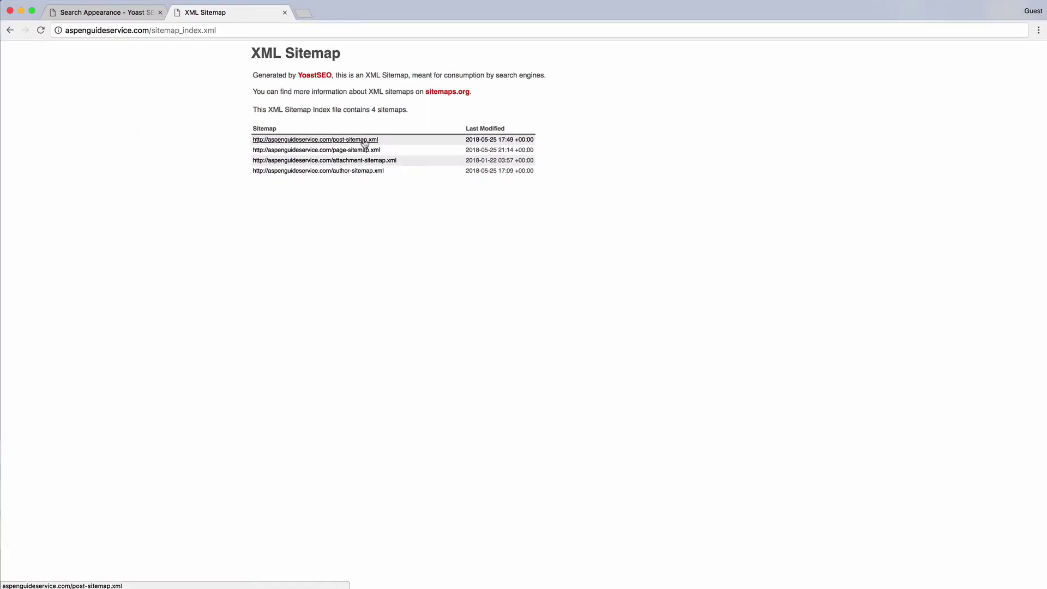
{"action": "left_click", "coordinate": [365, 140]}
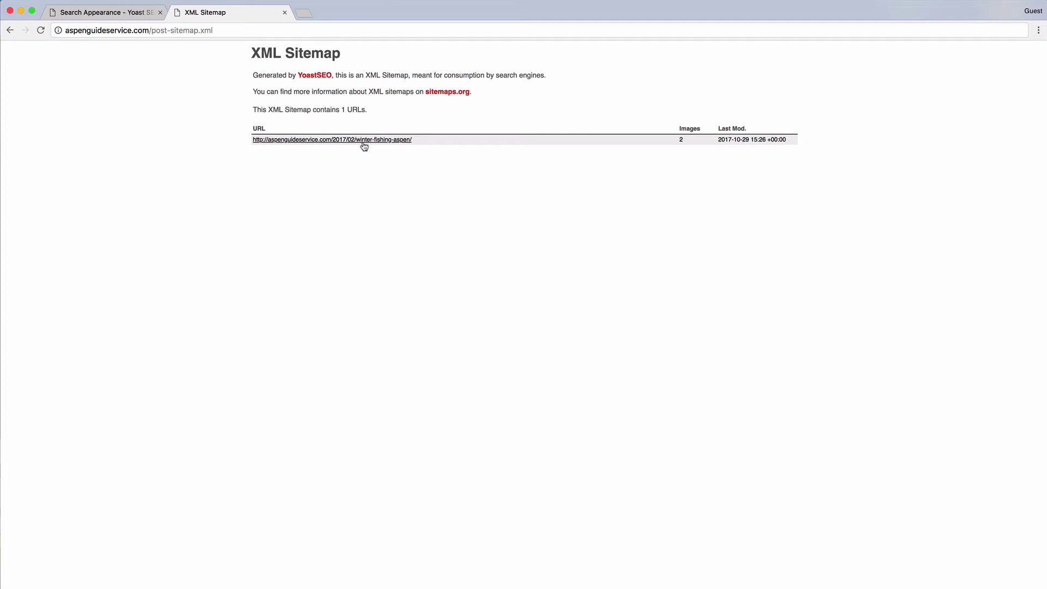
{"action": "left_click", "coordinate": [363, 143]}
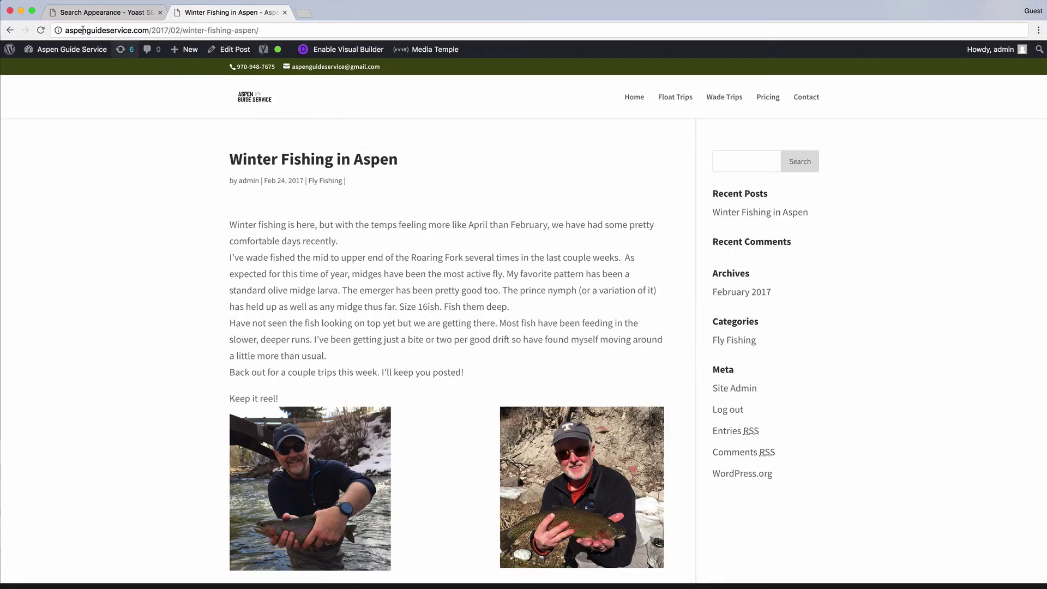
{"action": "left_click", "coordinate": [11, 30]}
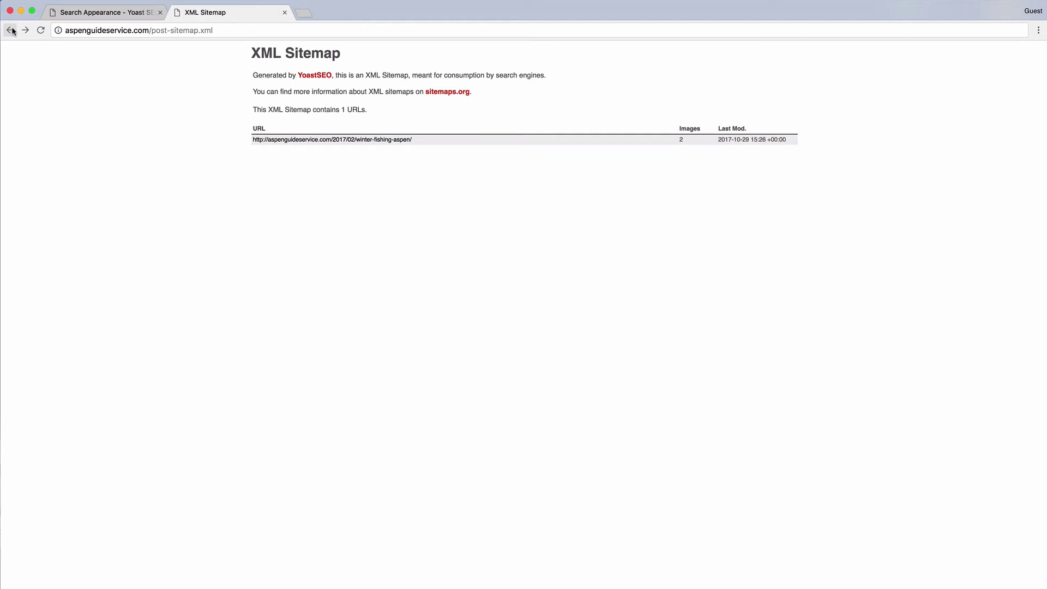
{"action": "left_click", "coordinate": [11, 30]}
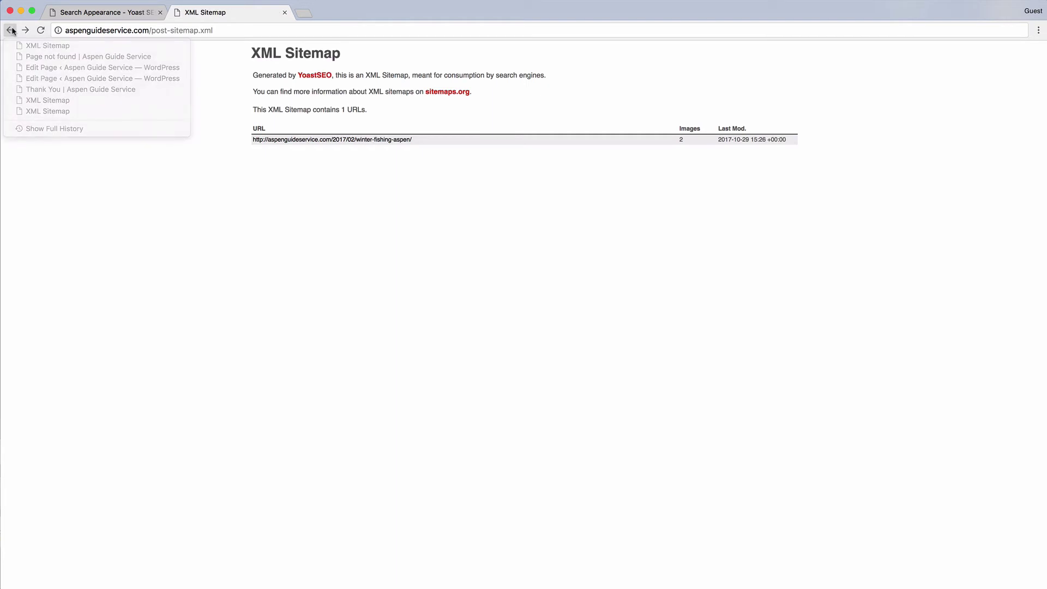
- Open the page sitemap and look through the site's thank-you page listed in it
{"action": "left_click", "coordinate": [339, 150]}
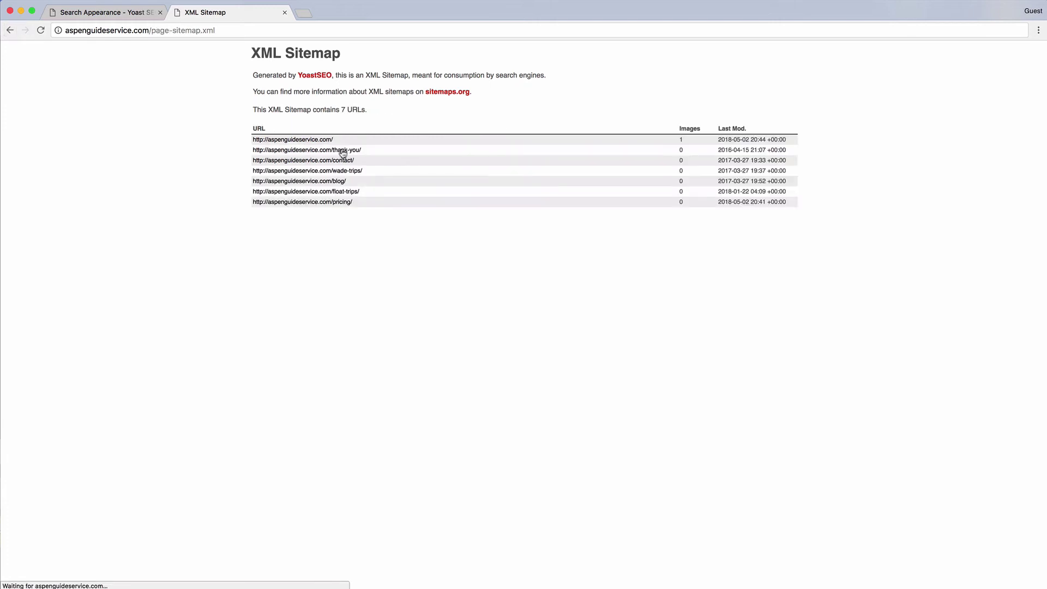
{"action": "left_click", "coordinate": [349, 154]}
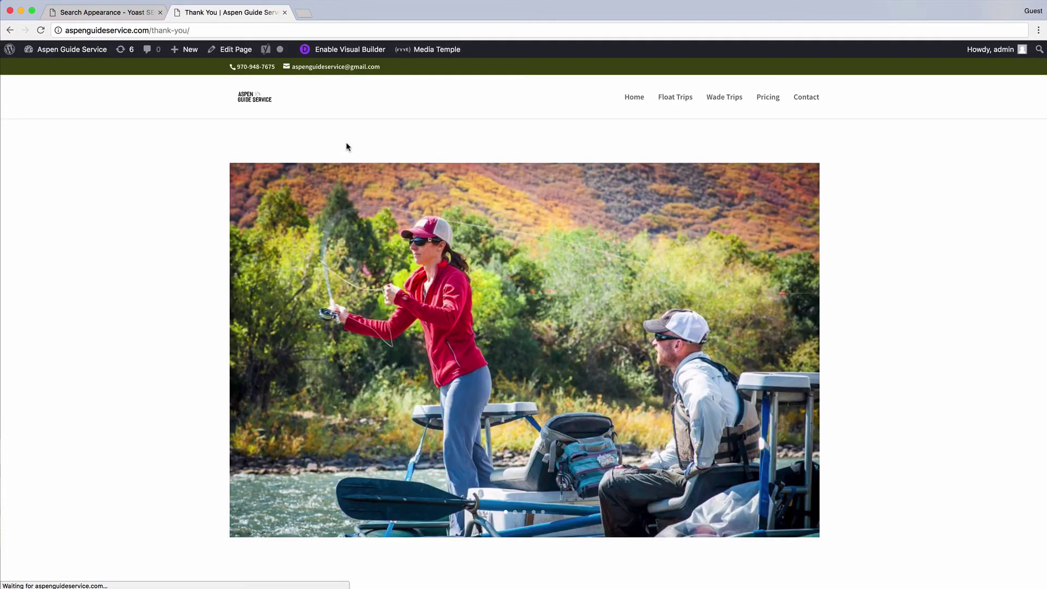
{"action": "scroll", "coordinate": [347, 146], "scroll_direction": "down", "scroll_amount": 2}
{"action": "scroll", "coordinate": [346, 146], "scroll_direction": "up", "scroll_amount": 2}
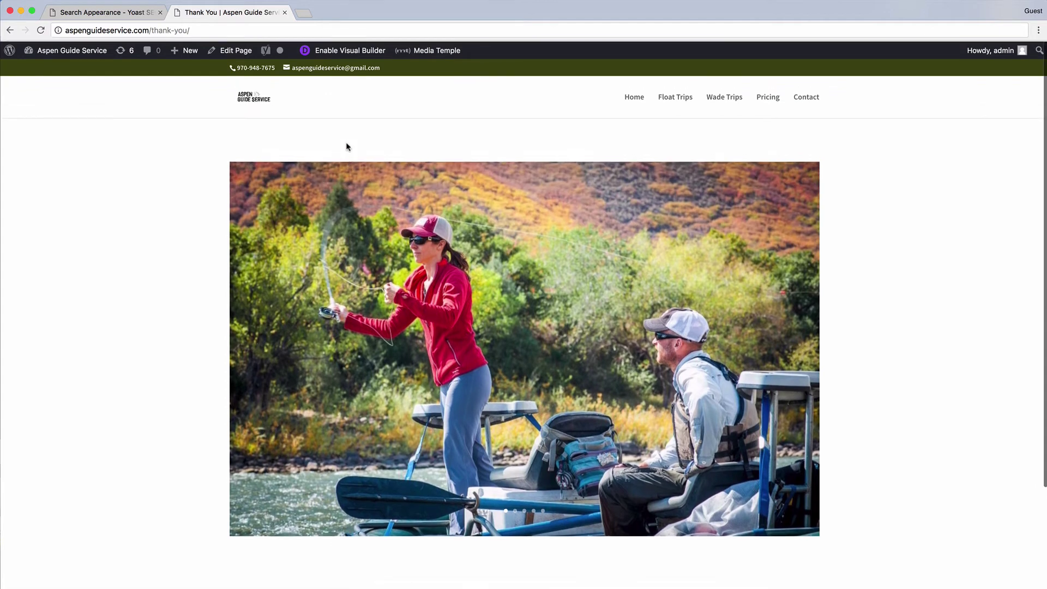
- Edit the Thank You page and set Yoast's advanced option for allowing search engines to show it in search results to No
{"action": "left_click", "coordinate": [234, 50]}
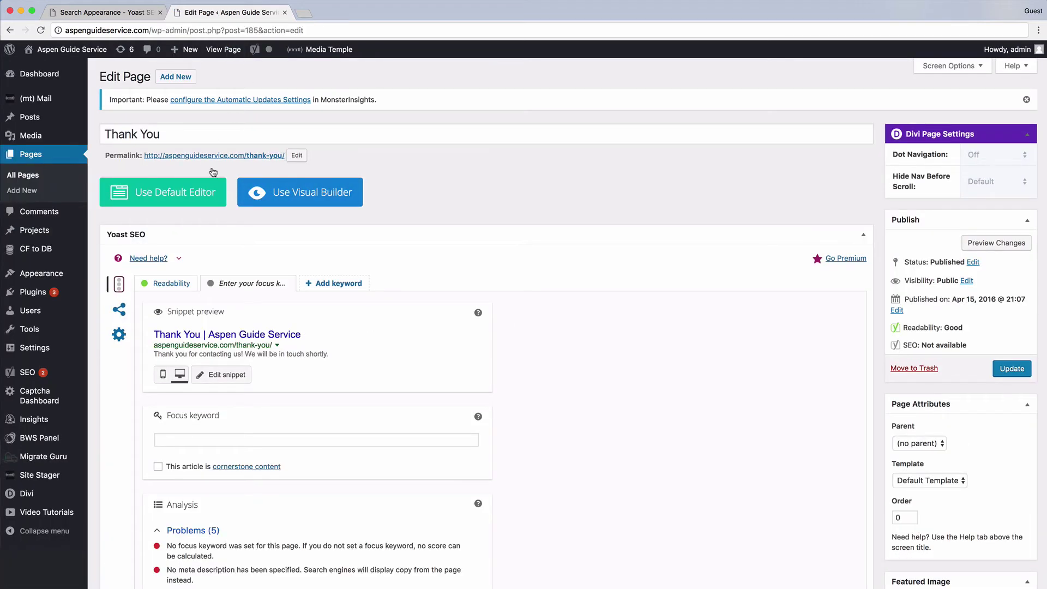
{"action": "left_click", "coordinate": [120, 342]}
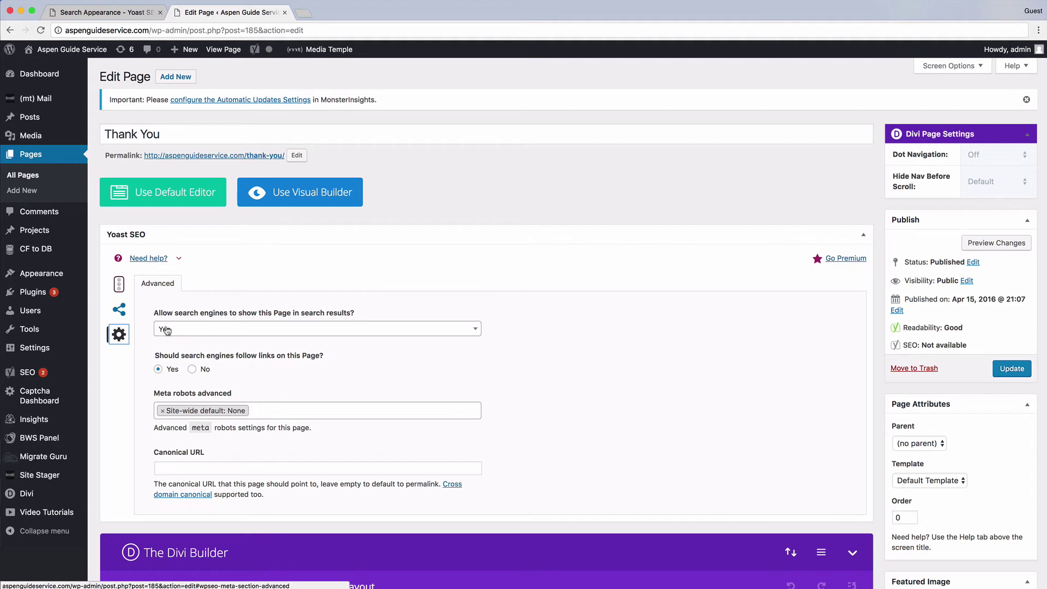
{"action": "left_click", "coordinate": [280, 334]}
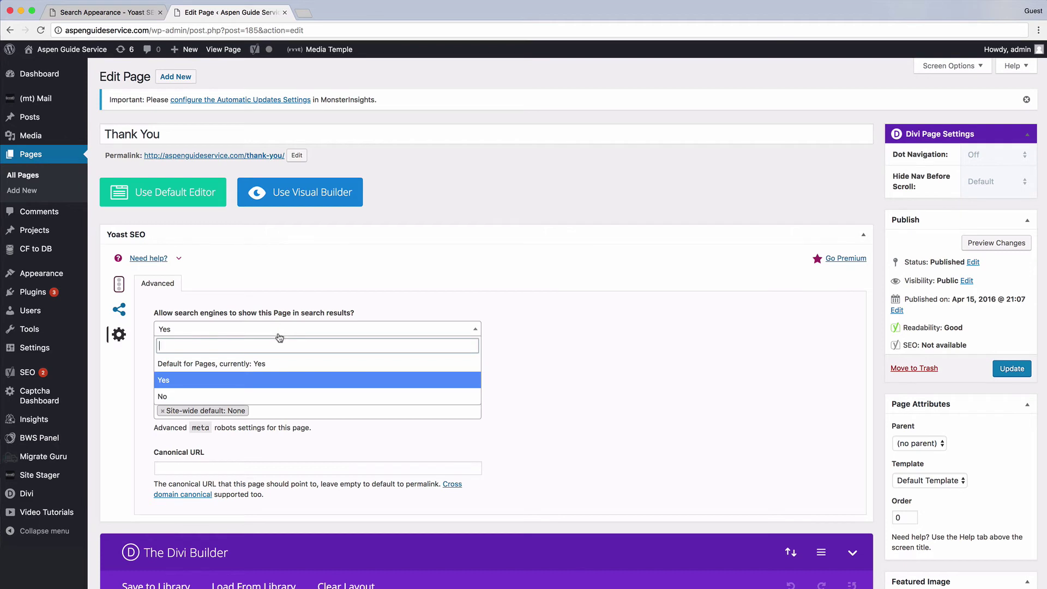
{"action": "left_click", "coordinate": [271, 396]}
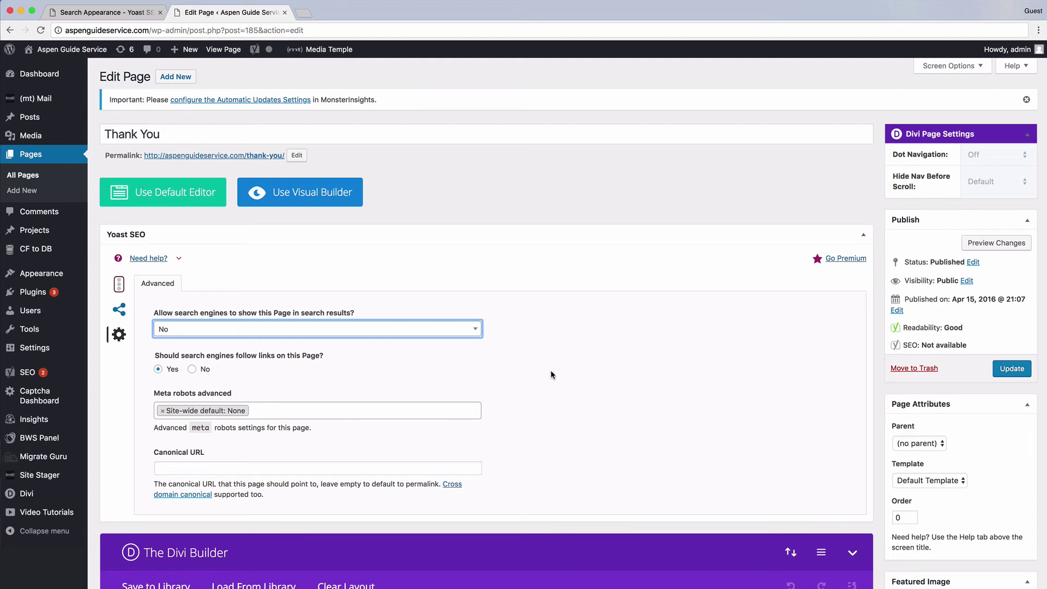
- Update the Thank You page to save its settings, and load aspenguideservice.com/sitemap_index.xml
{"action": "left_click", "coordinate": [1010, 370]}
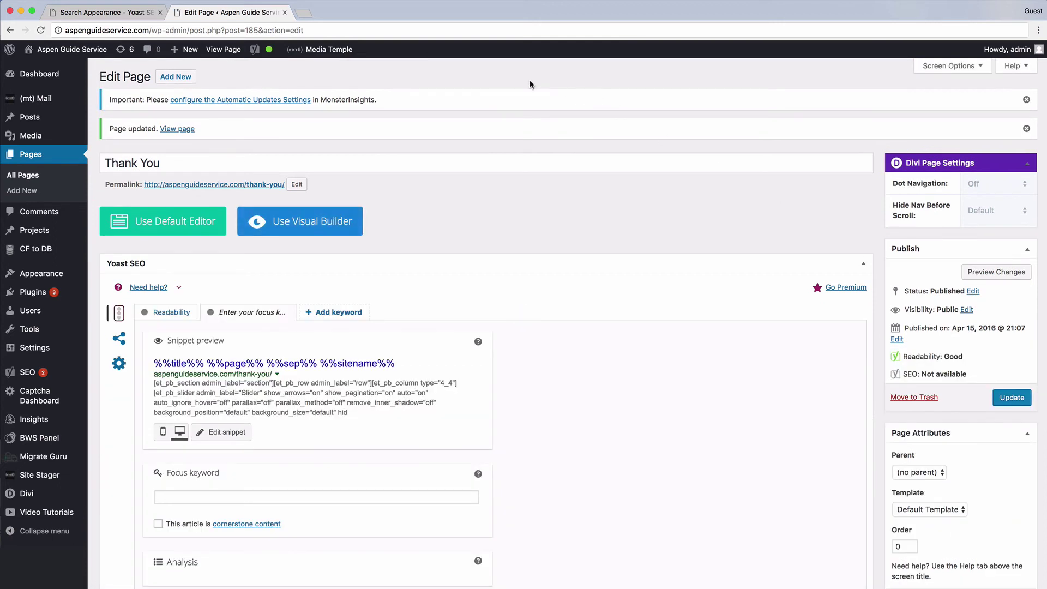
{"action": "left_click", "coordinate": [324, 30]}
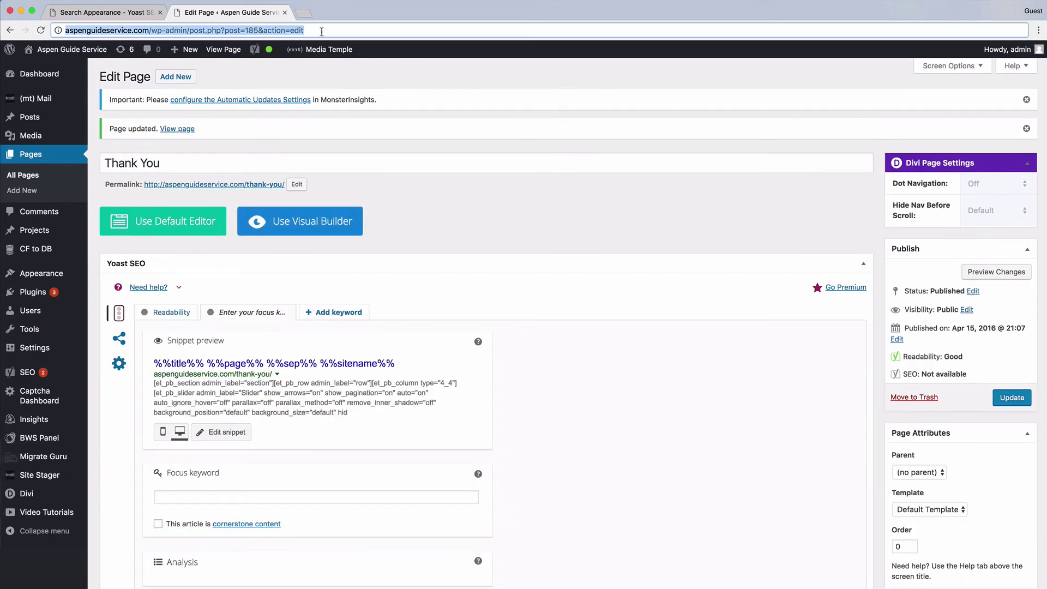
{"action": "left_click_drag", "start_coordinate": [324, 30], "coordinate": [153, 31]}
{"action": "type", "text": "site"}
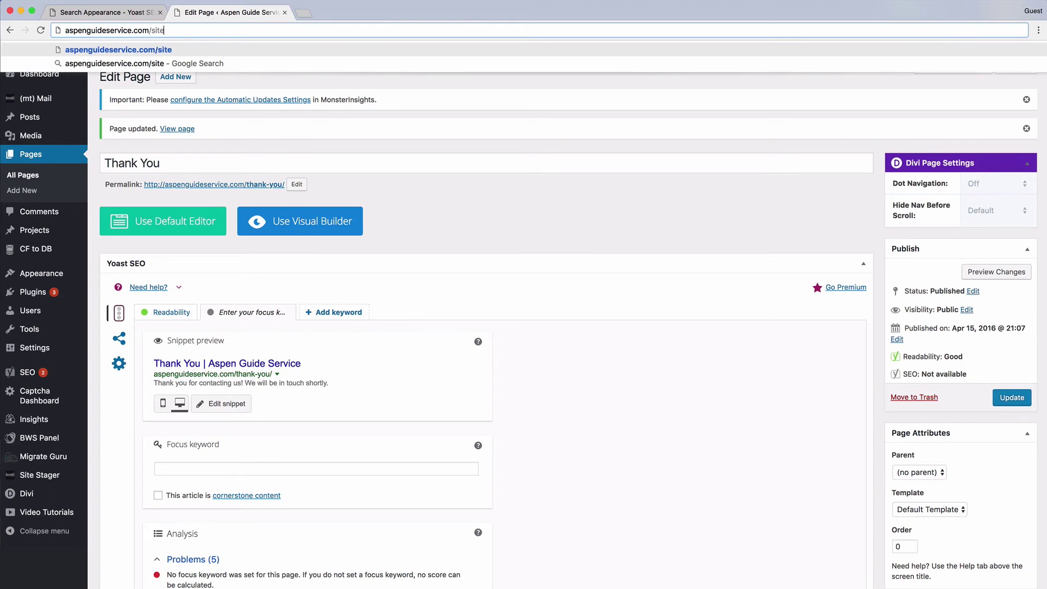
{"action": "type", "text": "map_index"}
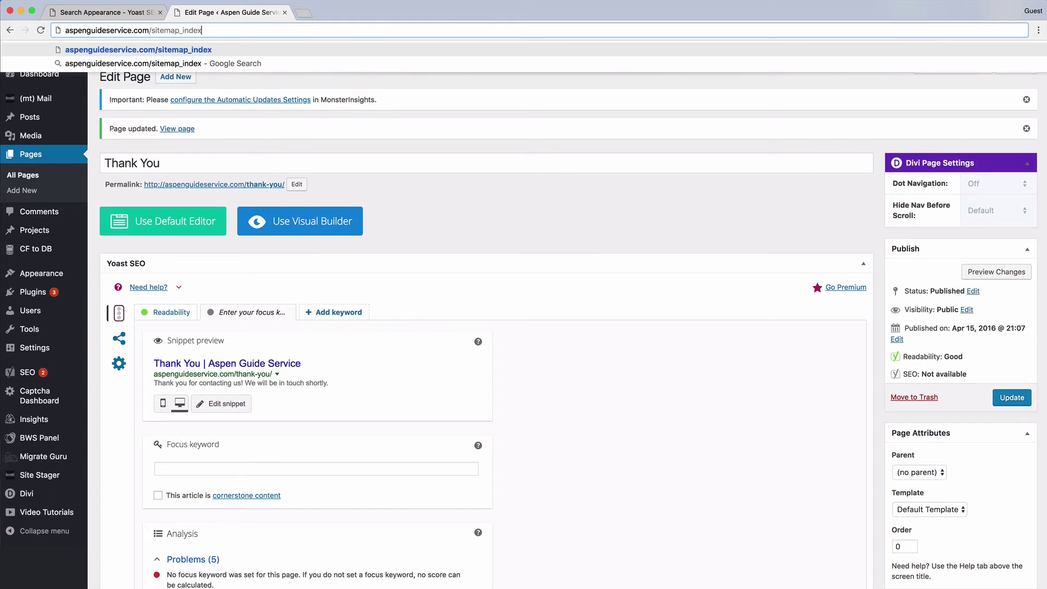
{"action": "type", "text": ".xml"}
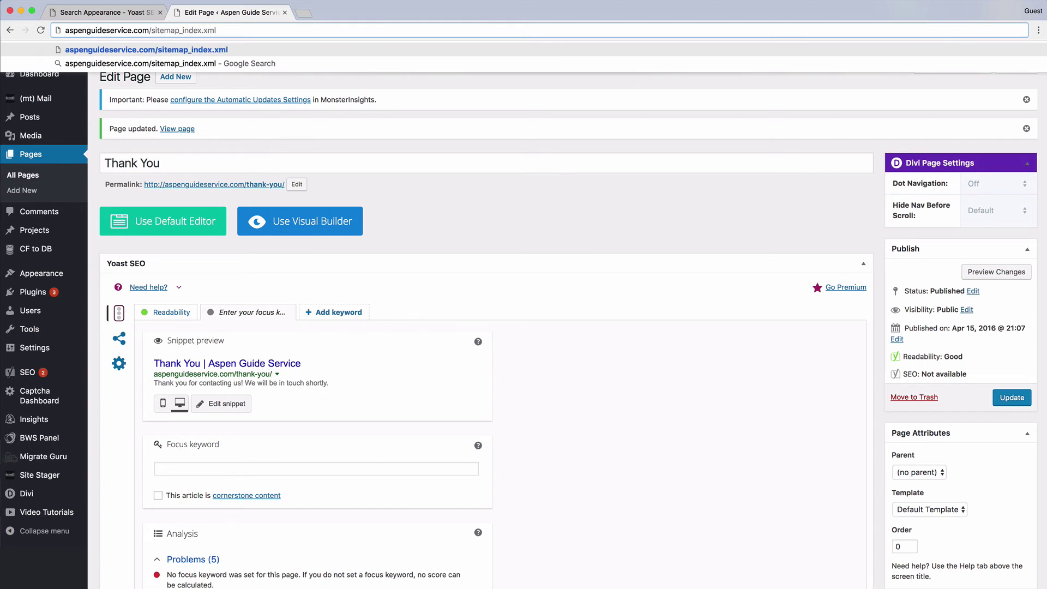
{"action": "key", "text": "Return"}
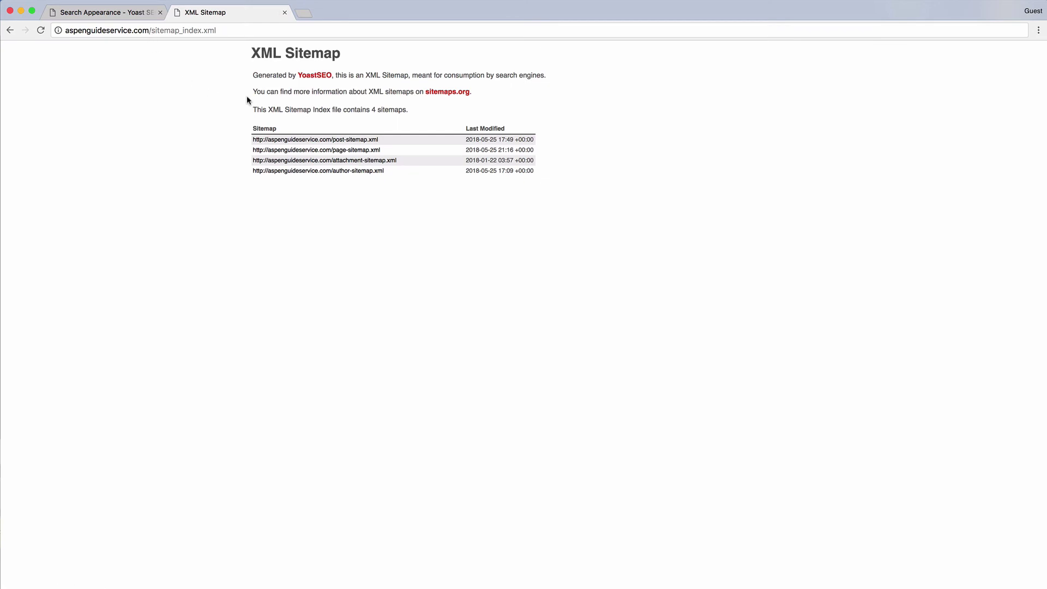
- Look through the post, page, attachment and author sitemaps listed in the XML sitemap index
{"action": "left_click", "coordinate": [333, 139]}
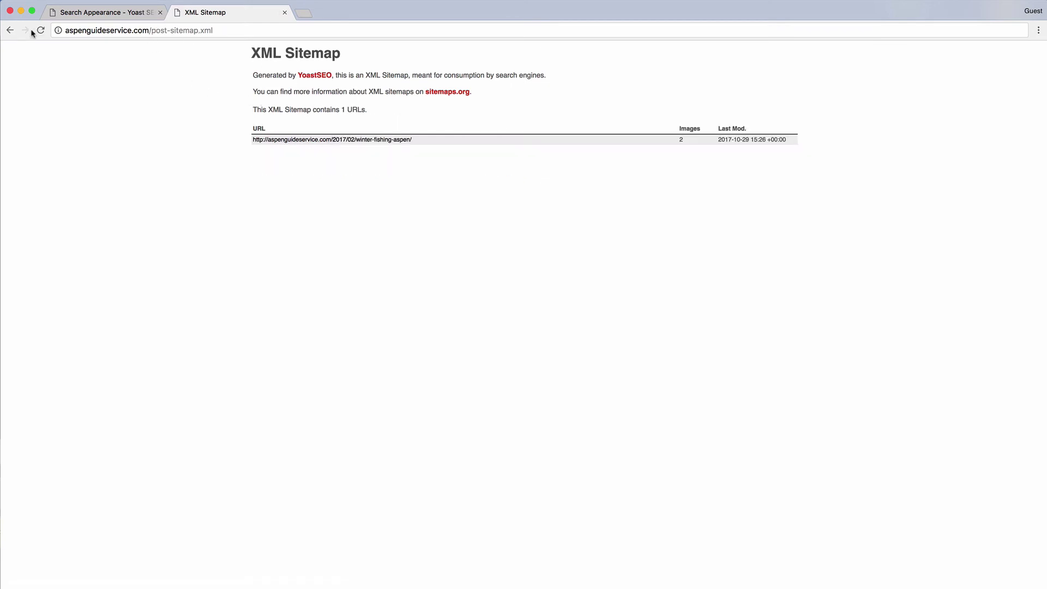
{"action": "key", "text": "super+bracketleft"}
{"action": "left_click", "coordinate": [333, 150]}
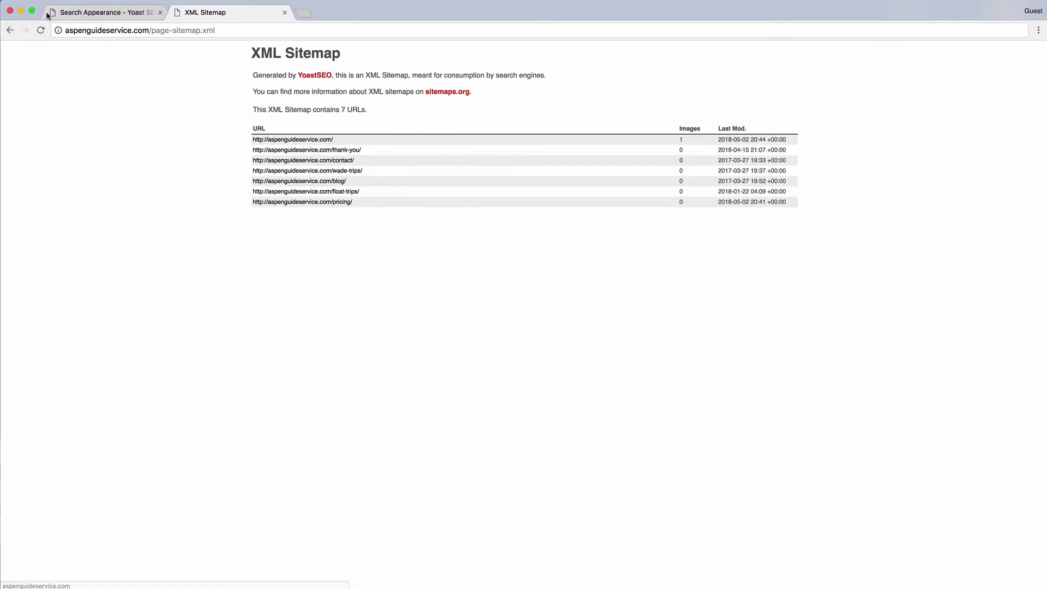
{"action": "left_click", "coordinate": [10, 30]}
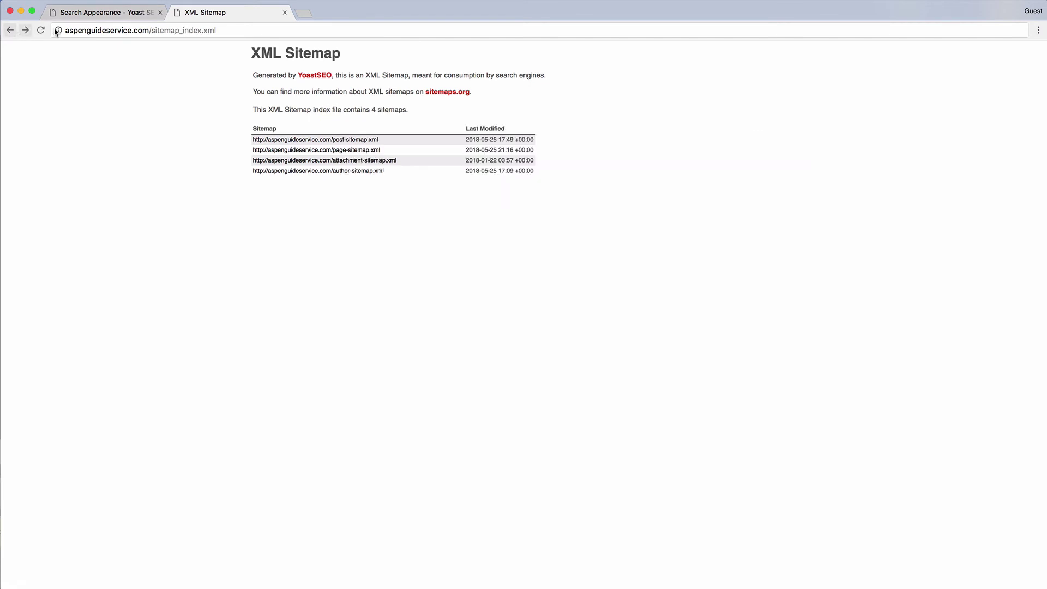
{"action": "left_click", "coordinate": [361, 161]}
{"action": "left_click", "coordinate": [10, 30]}
{"action": "left_click", "coordinate": [369, 172]}
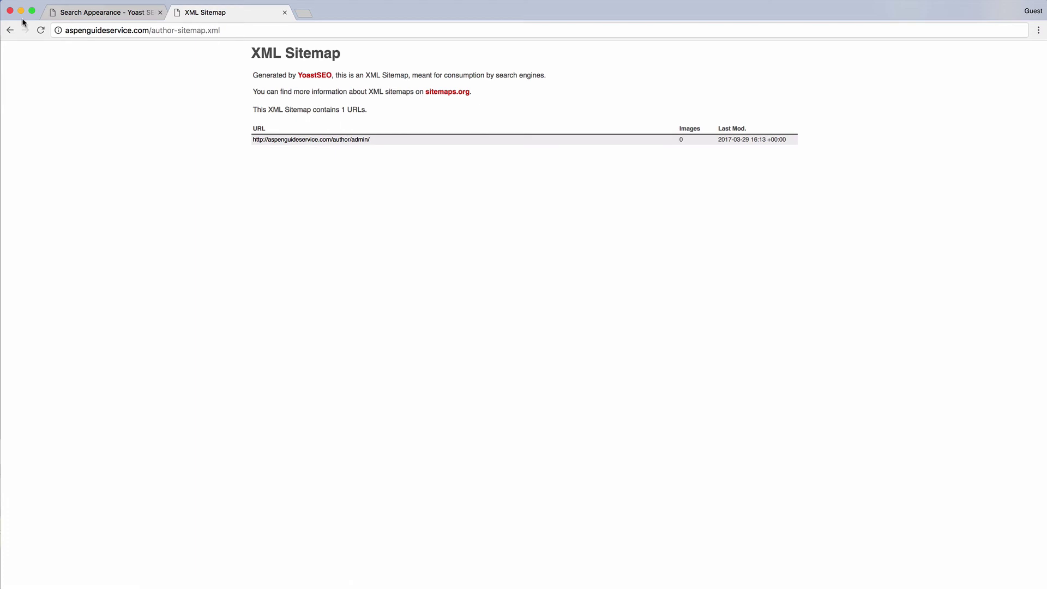
{"action": "left_click", "coordinate": [10, 31]}
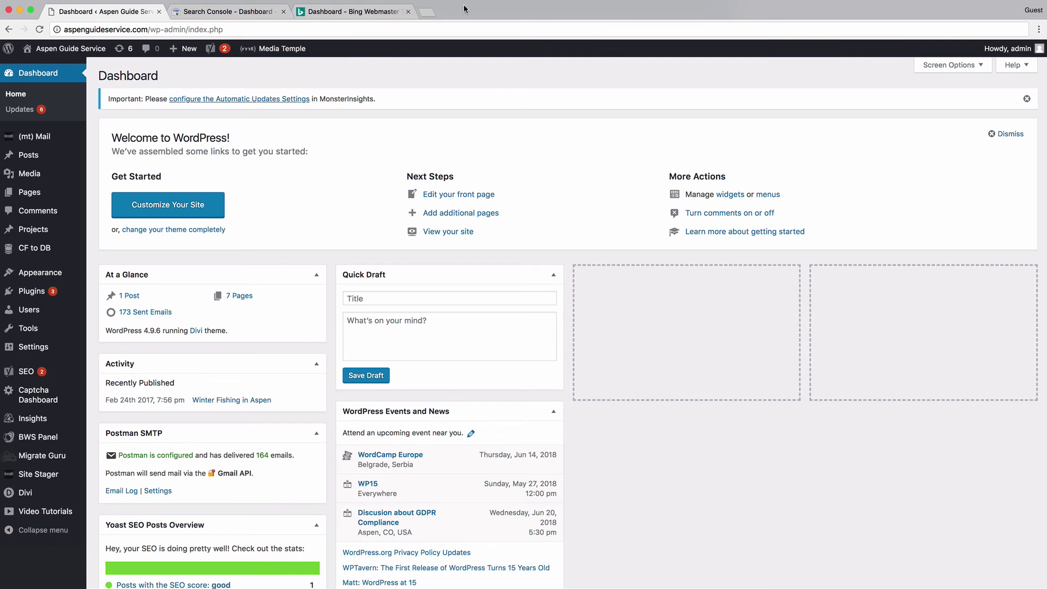
- In Yoast SEO's general feature settings, show the XML sitemaps explanation and open the site's XML sitemap from it
{"action": "mouse_move", "coordinate": [40, 372]}
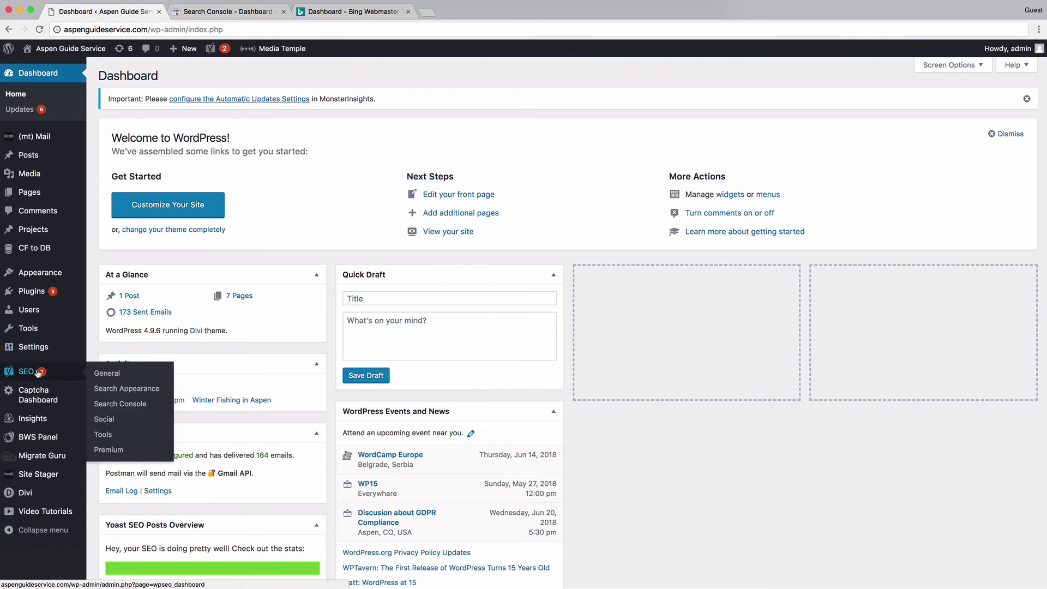
{"action": "left_click", "coordinate": [102, 375]}
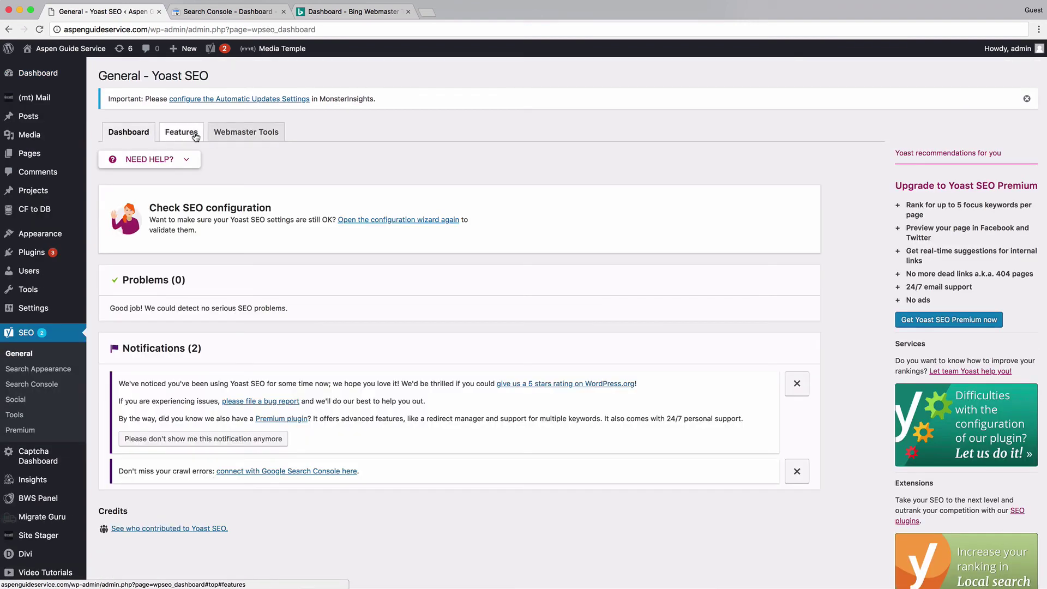
{"action": "left_click", "coordinate": [181, 132]}
{"action": "left_click", "coordinate": [158, 440]}
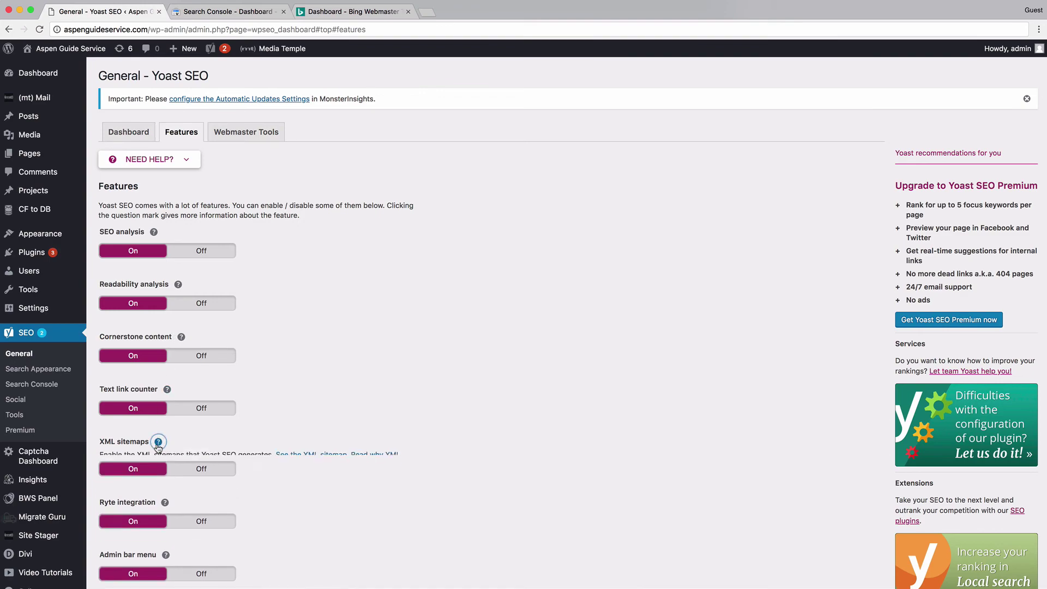
{"action": "left_click", "coordinate": [310, 462]}
- Copy only the sitemap_index.xml part of the sitemap's web address
{"action": "left_click_drag", "start_coordinate": [226, 30], "coordinate": [151, 33]}
{"action": "right_click", "coordinate": [163, 29]}
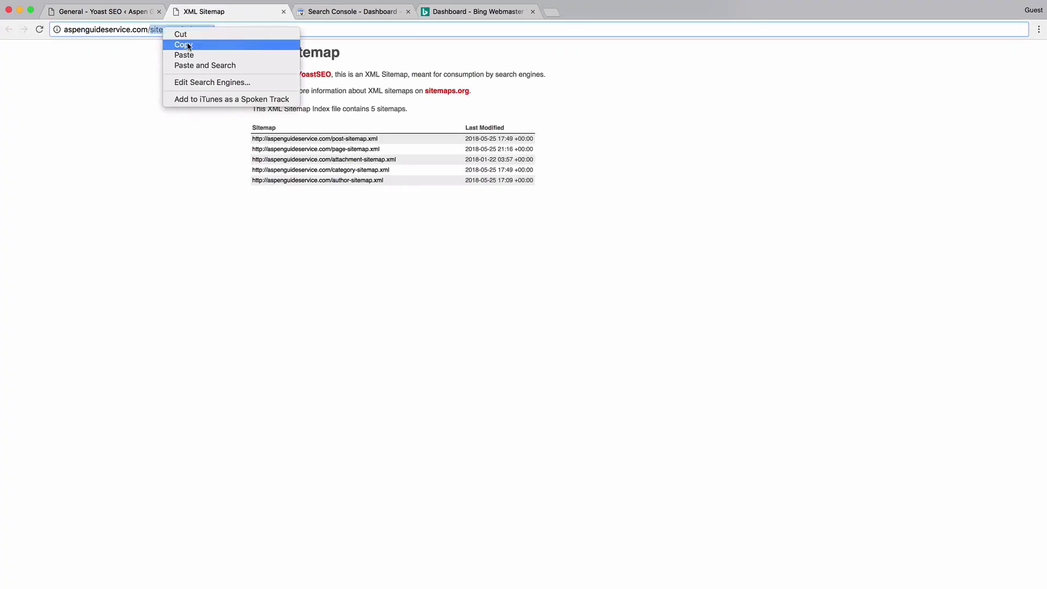
{"action": "left_click", "coordinate": [187, 44]}
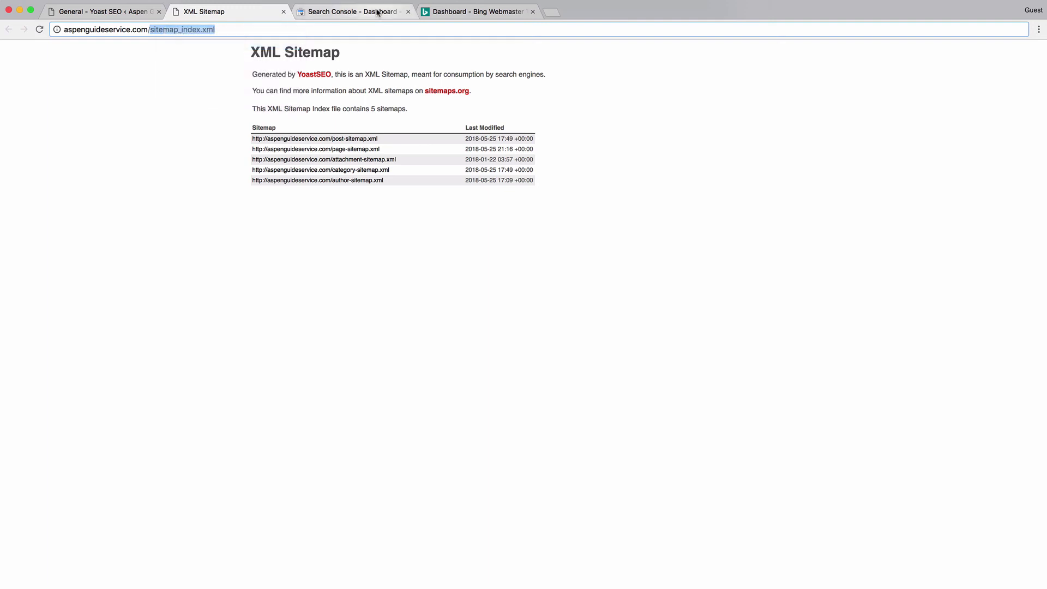
- Switch to Google Search Console, submit sitemap_index.xml as a sitemap in the Crawl section, and refresh the sitemap list
{"action": "left_click", "coordinate": [378, 12]}
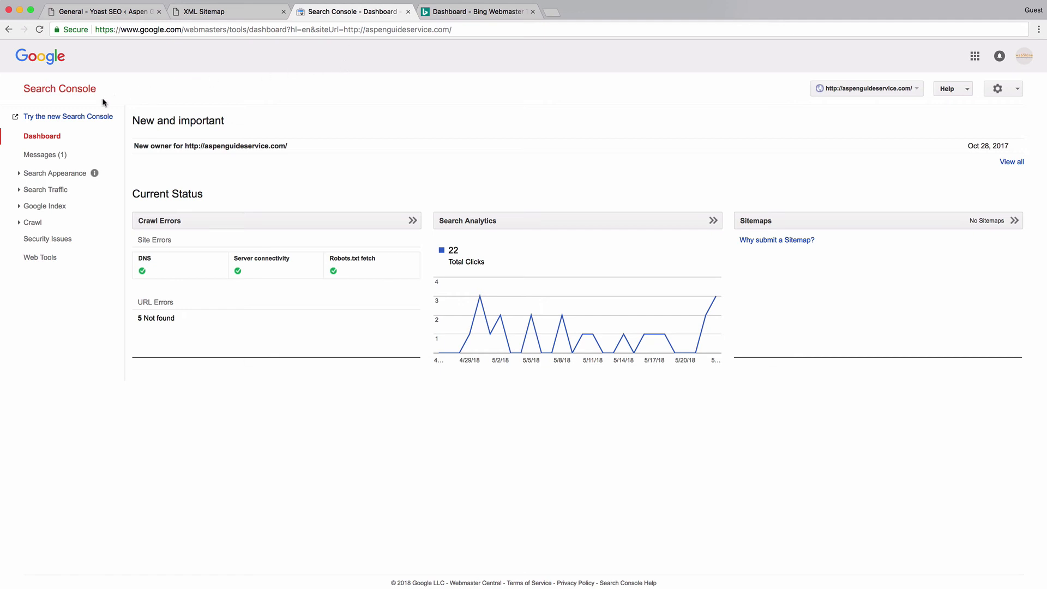
{"action": "left_click", "coordinate": [31, 222]}
{"action": "left_click", "coordinate": [50, 289]}
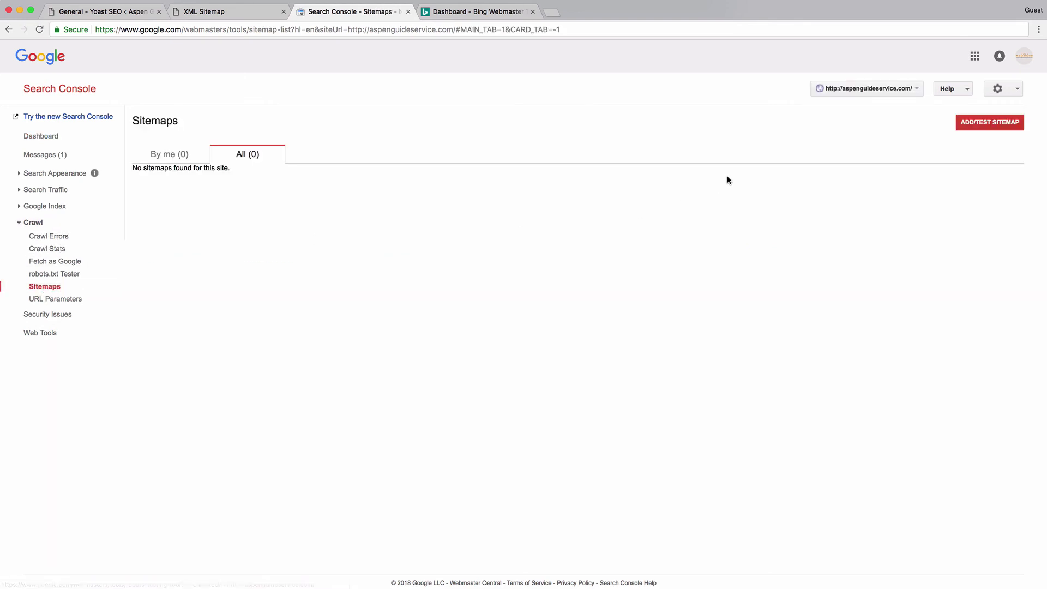
{"action": "left_click", "coordinate": [1000, 124]}
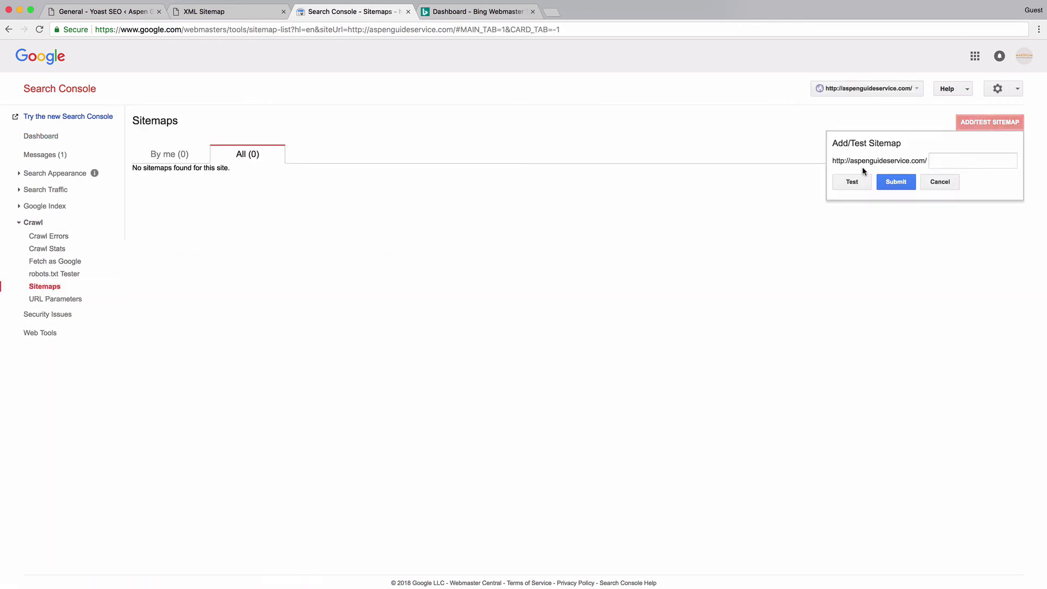
{"action": "left_click", "coordinate": [956, 159]}
{"action": "key", "text": "super+v"}
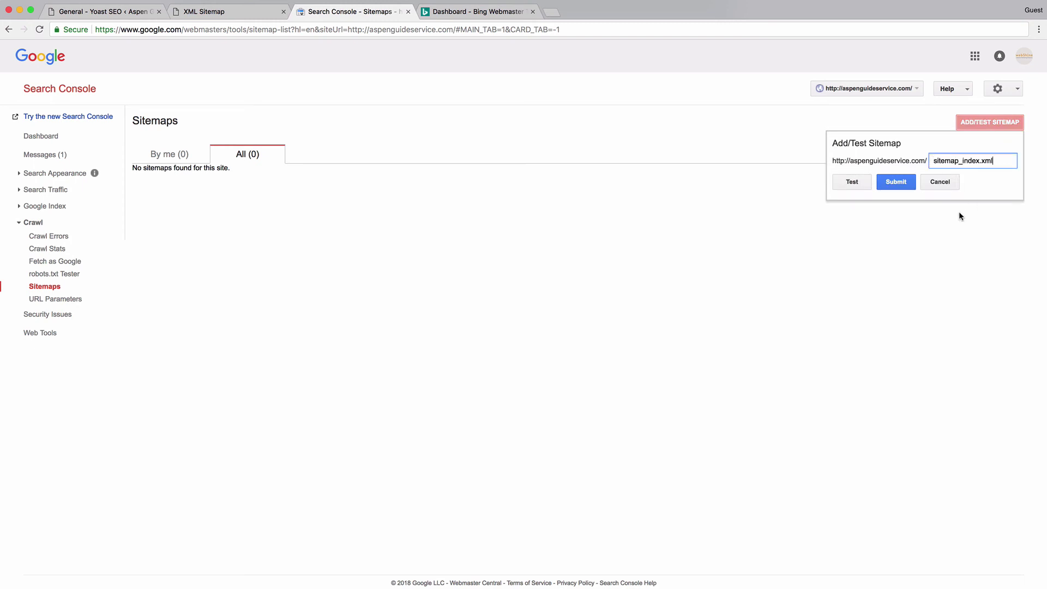
{"action": "left_click", "coordinate": [896, 183]}
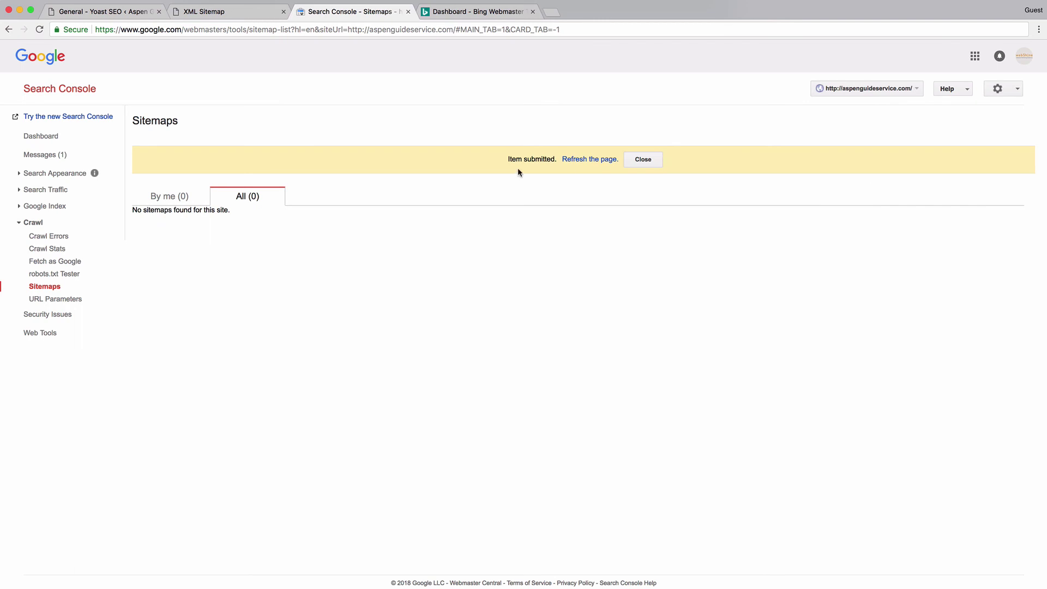
{"action": "left_click", "coordinate": [573, 160]}
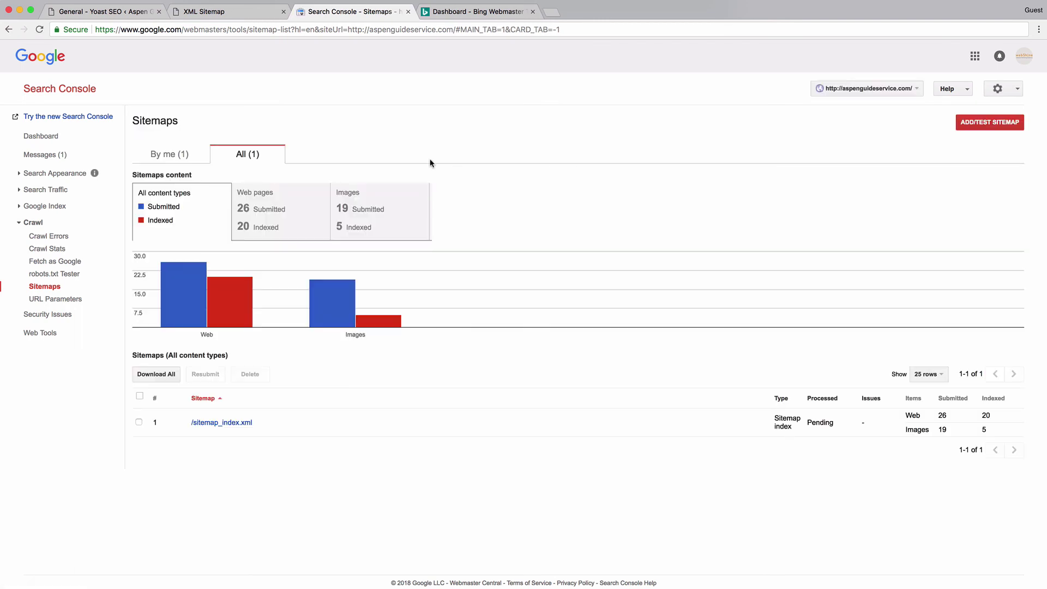
{"action": "left_click_drag", "start_coordinate": [245, 422], "coordinate": [190, 423]}
- Return from Bing Webmaster to the XML sitemap and copy its full web address
{"action": "left_click", "coordinate": [489, 13]}
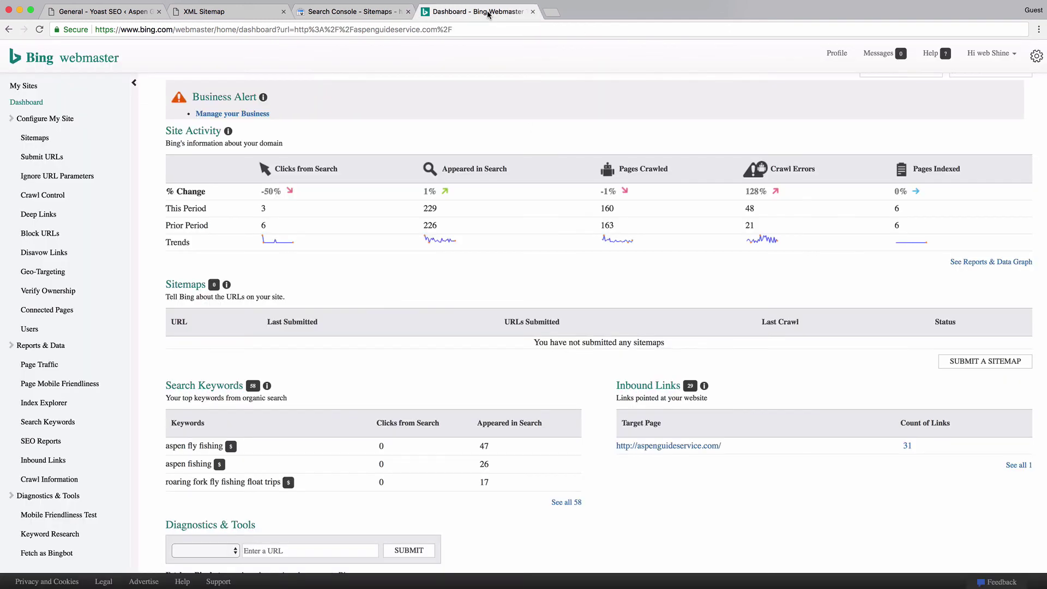
{"action": "left_click", "coordinate": [227, 13]}
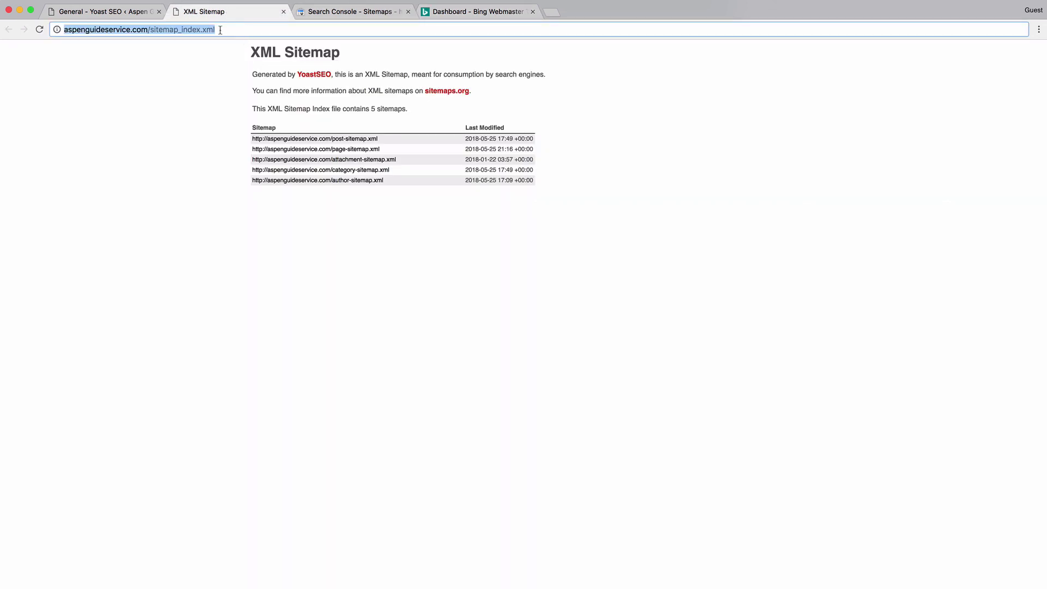
{"action": "right_click", "coordinate": [184, 31]}
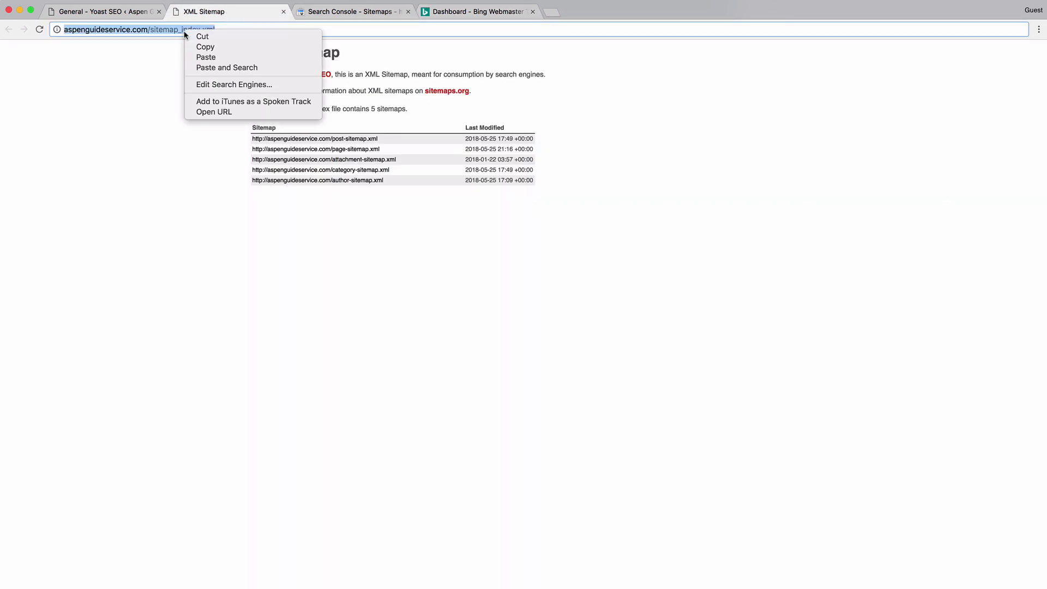
{"action": "left_click", "coordinate": [213, 50]}
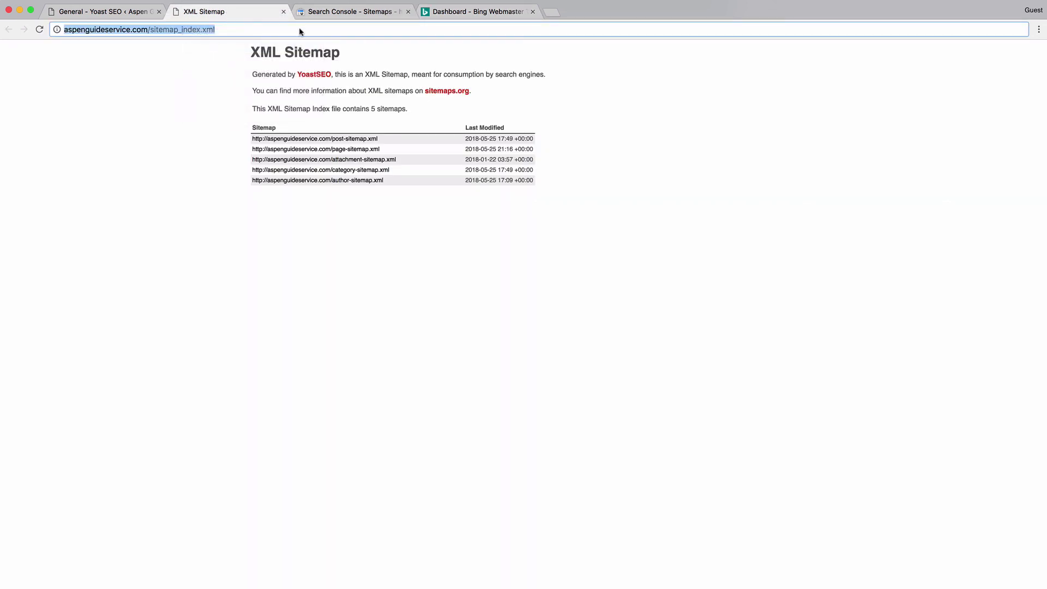
{"action": "left_click", "coordinate": [505, 12]}
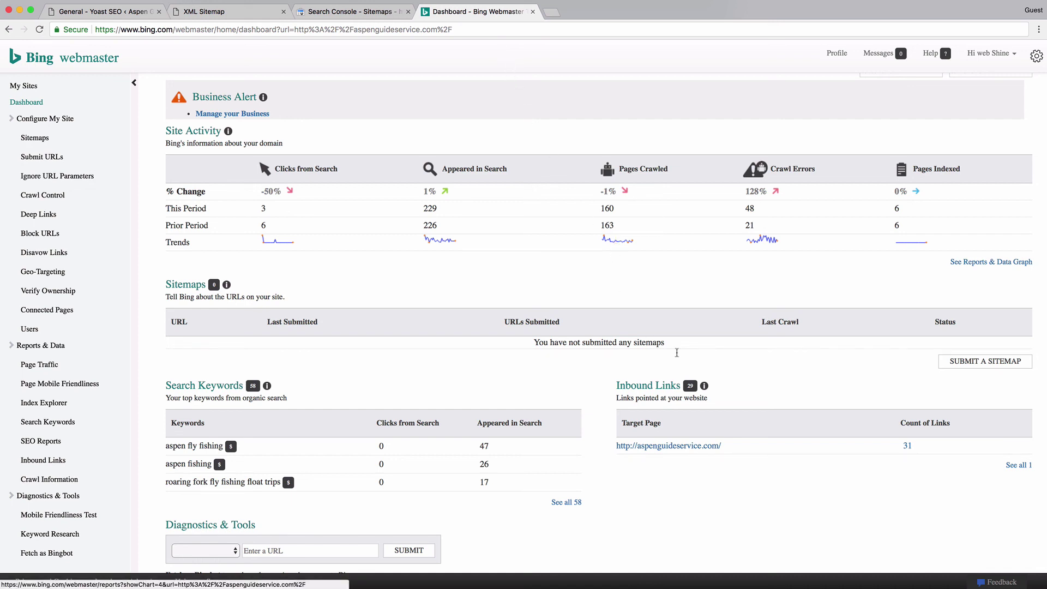
{"action": "left_click", "coordinate": [959, 361]}
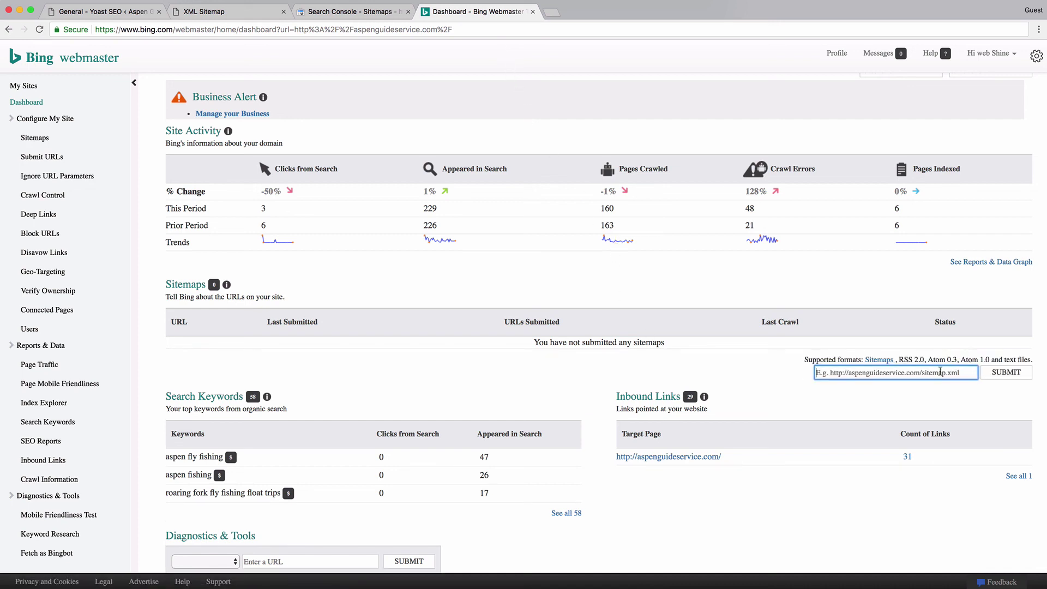
{"action": "key", "text": "super+v"}
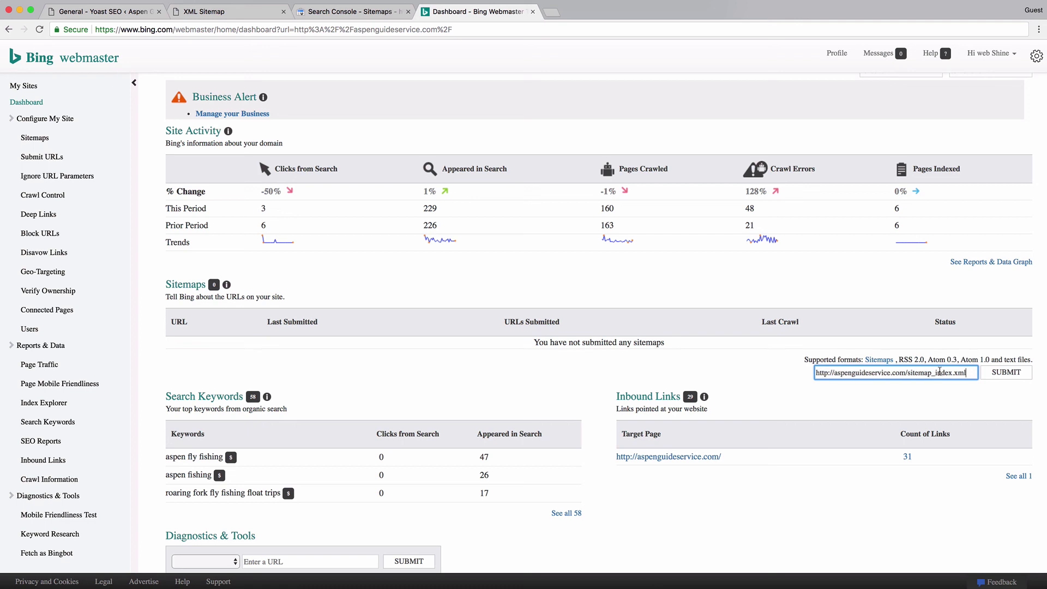
{"action": "left_click", "coordinate": [995, 373]}
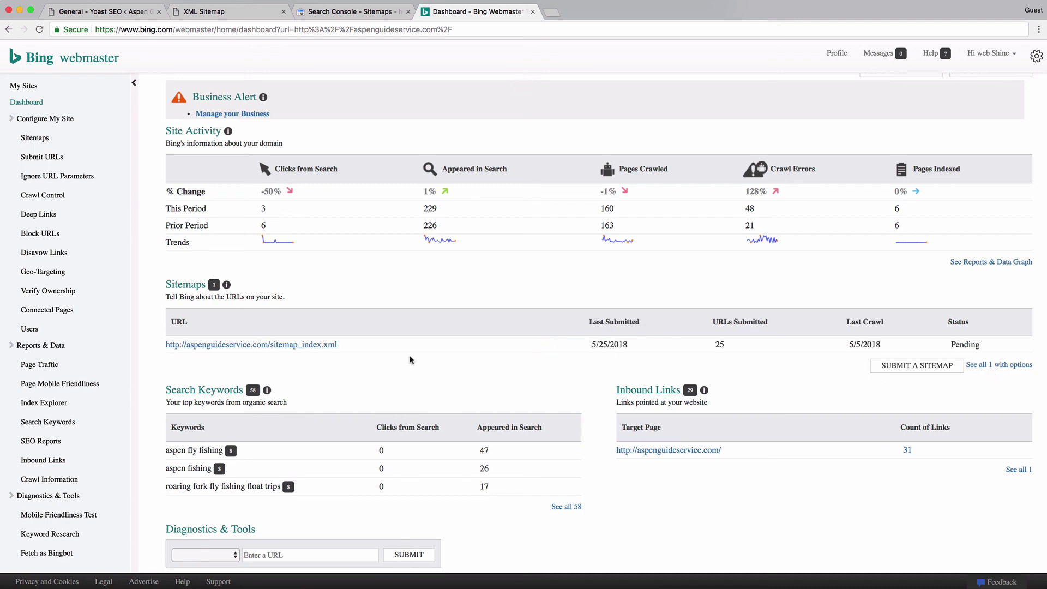
- Check the submitted sitemap's URL and status in Bing Webmaster's Sitemaps table
{"action": "left_click_drag", "start_coordinate": [390, 345], "coordinate": [167, 353]}
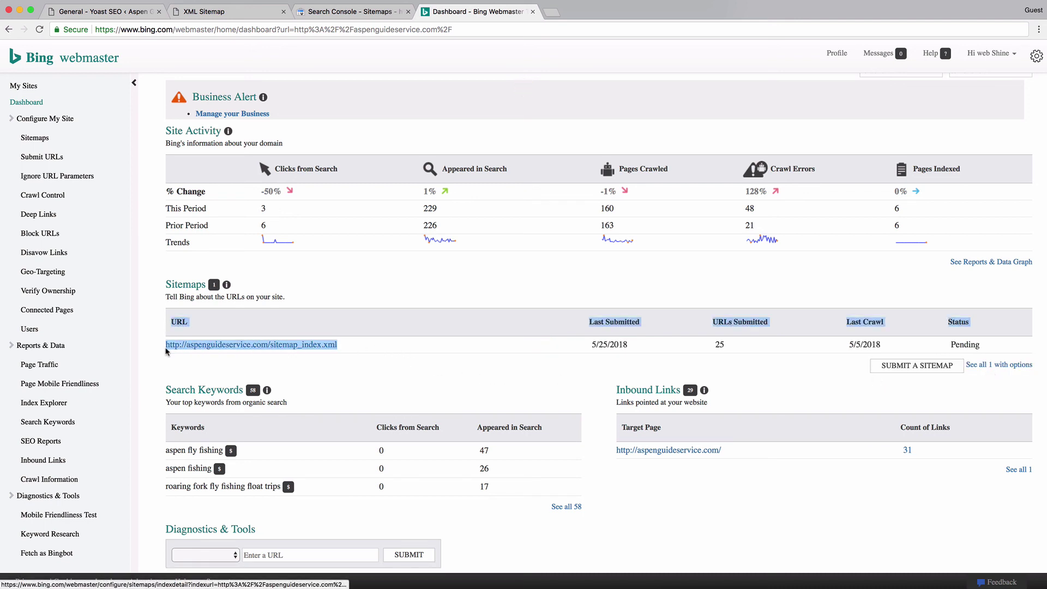
{"action": "left_click", "coordinate": [546, 387]}
{"action": "left_click_drag", "start_coordinate": [995, 349], "coordinate": [949, 346]}
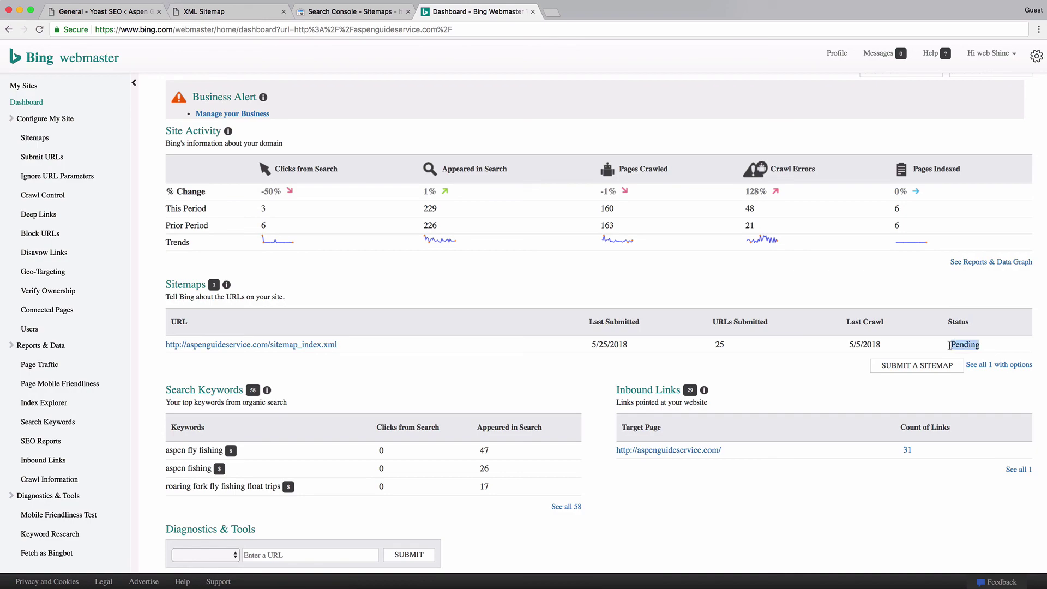
{"action": "left_click", "coordinate": [802, 369]}
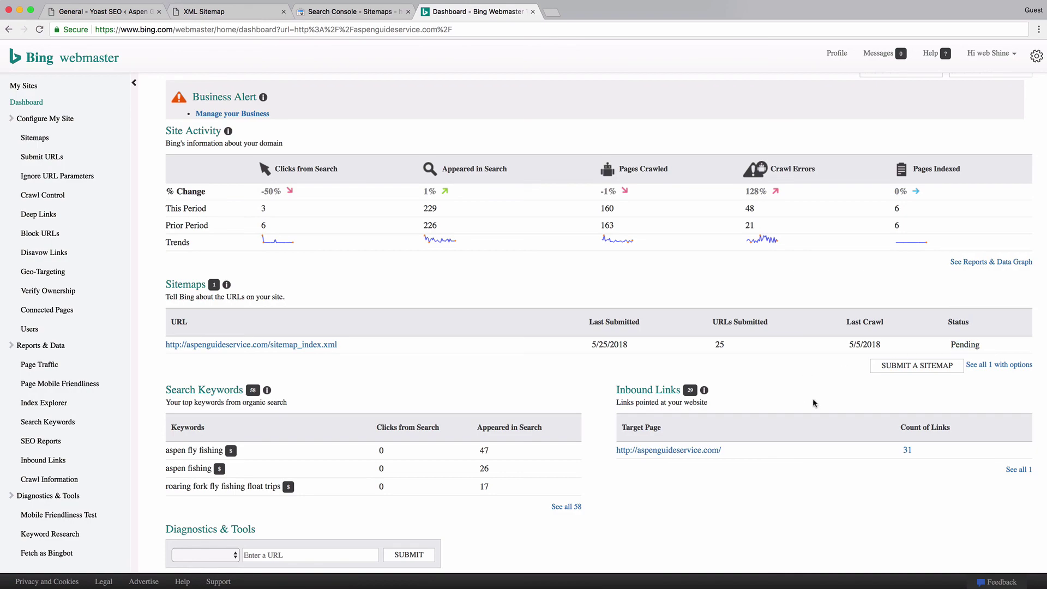